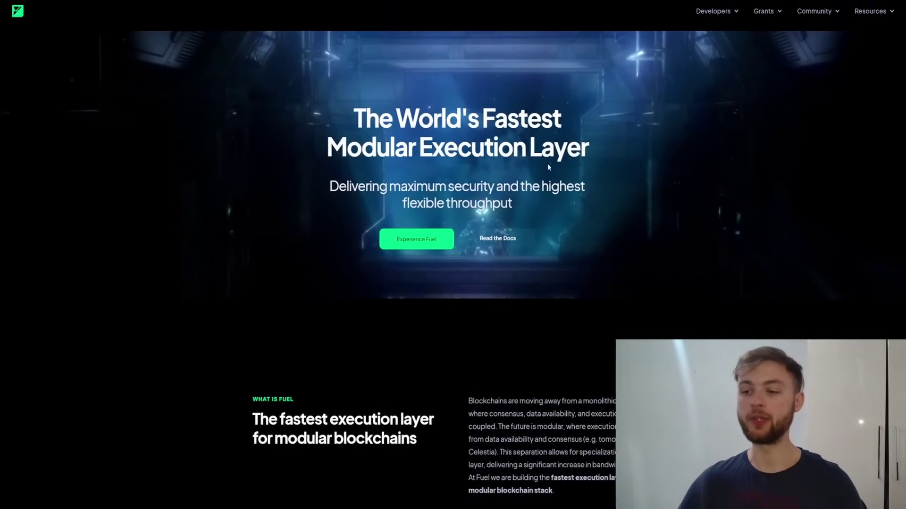
Scroll down through the Fuel Network homepage.
{"action": "scroll", "coordinate": [631, 230], "scroll_direction": "down", "scroll_amount": 15}
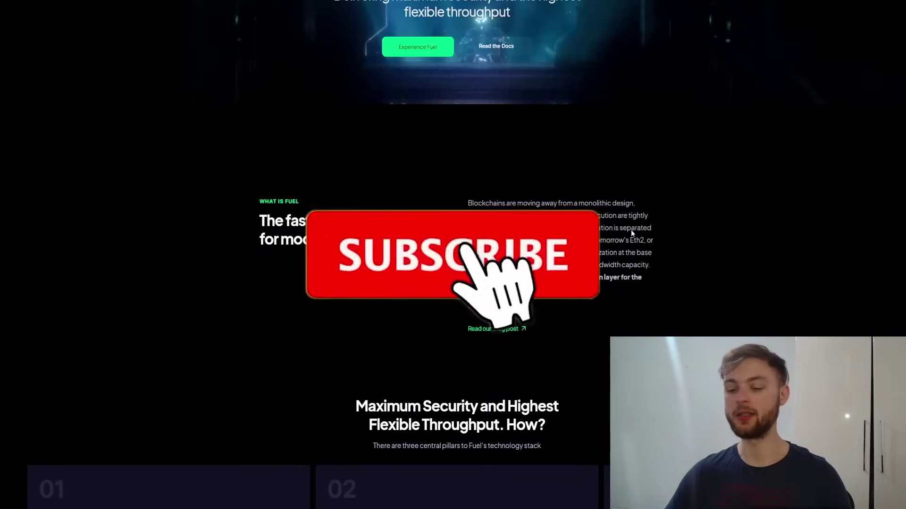
{"action": "scroll", "coordinate": [423, 171], "scroll_direction": "down", "scroll_amount": 7}
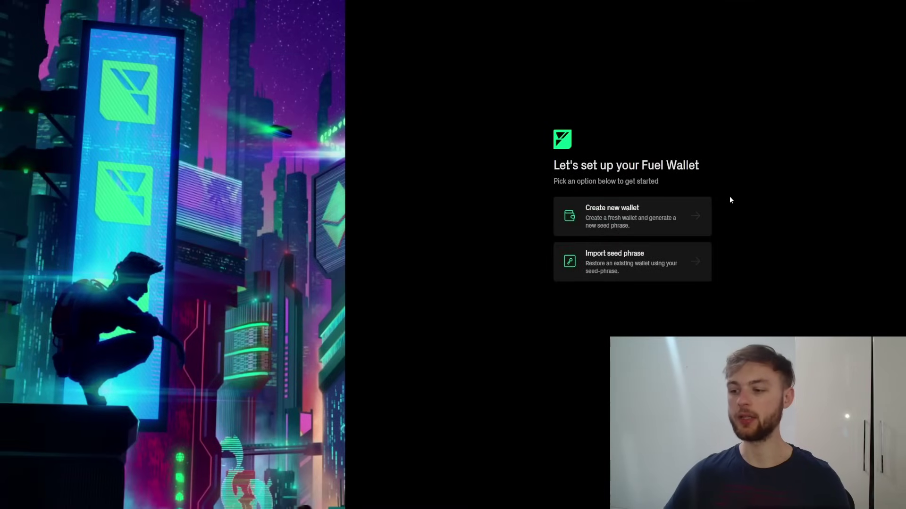
Create a new password-protected wallet from the seed phrase, then open the faucet for Account 1.
{"action": "left_click", "coordinate": [639, 220]}
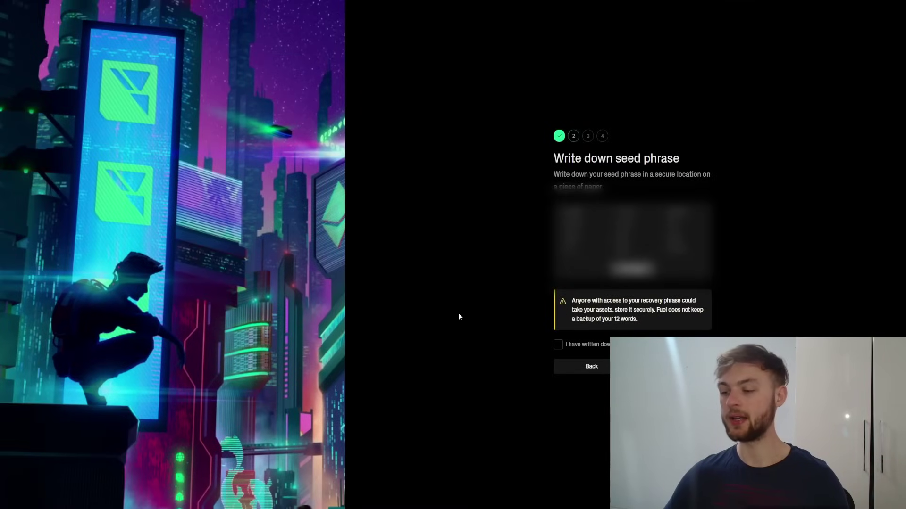
{"action": "left_click", "coordinate": [558, 345]}
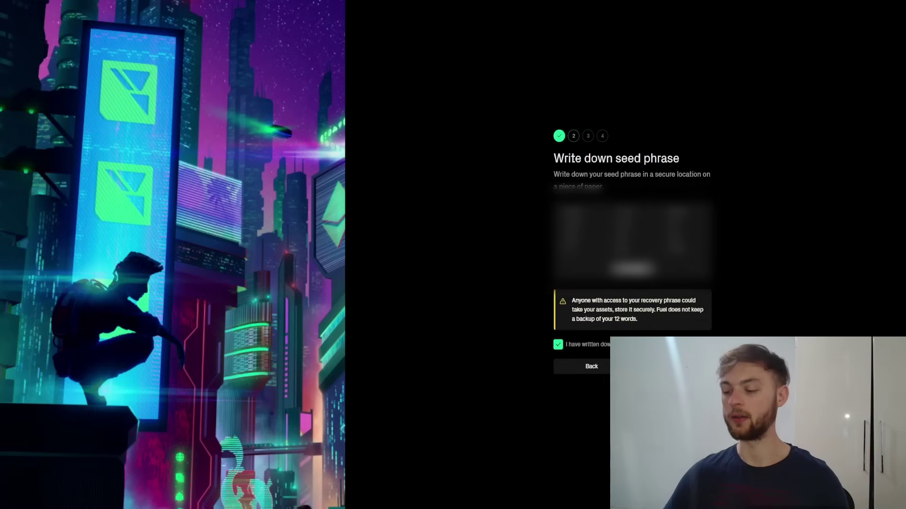
{"action": "left_click", "coordinate": [673, 366]}
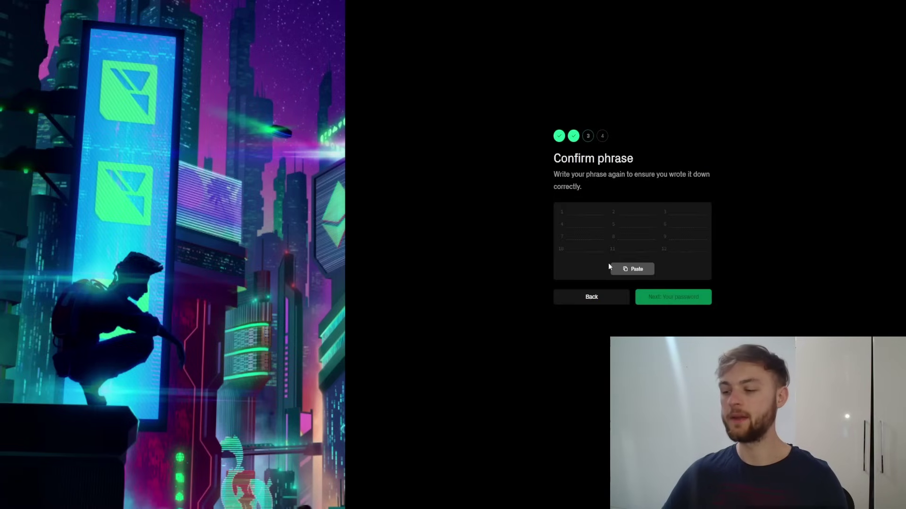
{"action": "left_click", "coordinate": [632, 269]}
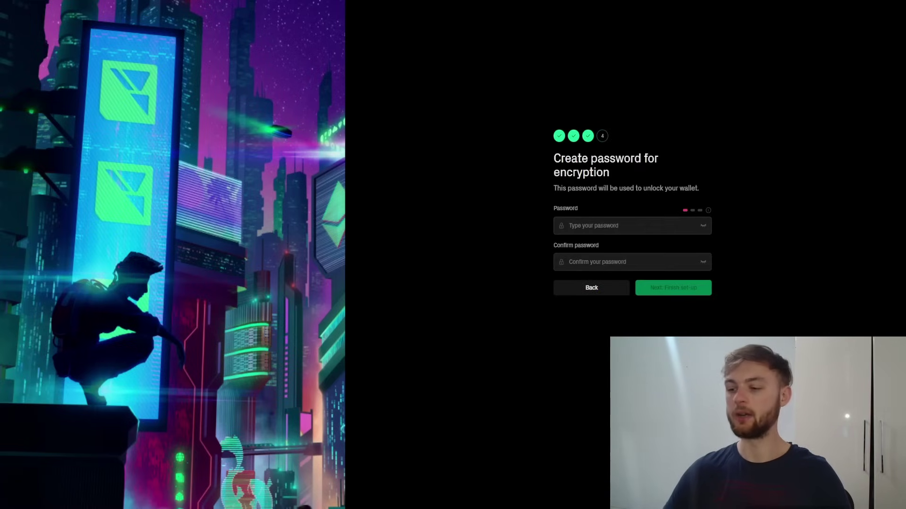
{"action": "left_click", "coordinate": [689, 296]}
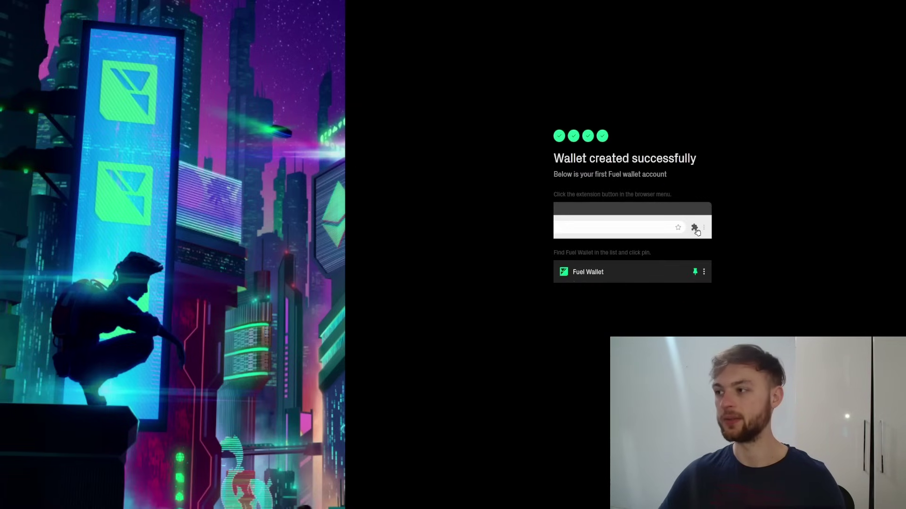
{"action": "left_click", "coordinate": [867, 1]}
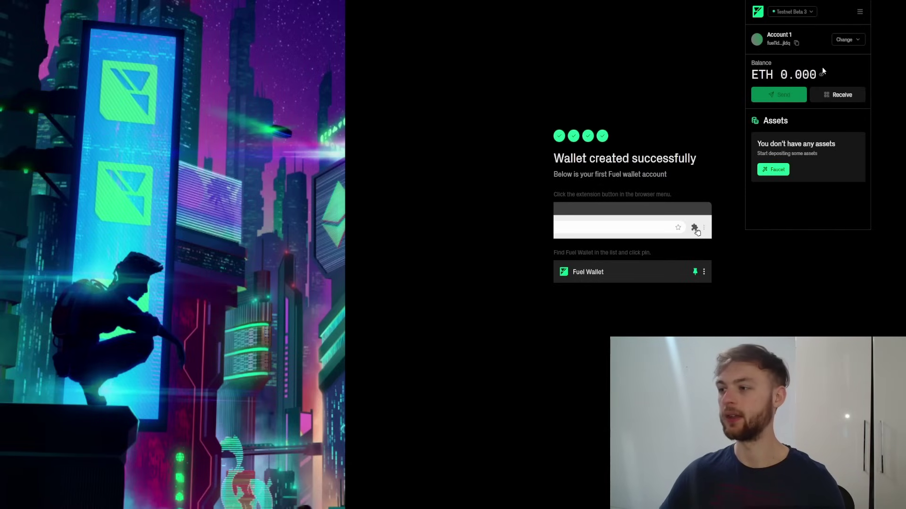
{"action": "left_click", "coordinate": [773, 170]}
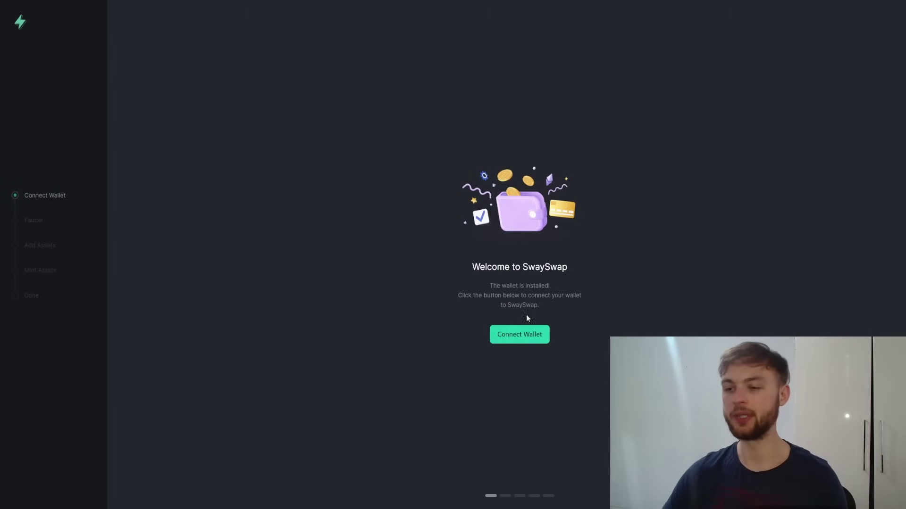
Connect Account 1 to SwaySwap and approve adding the sEther, Dai and sETH/DAI assets.
{"action": "left_click", "coordinate": [515, 340]}
{"action": "left_click_drag", "start_coordinate": [797, 15], "coordinate": [489, 72]}
{"action": "left_click", "coordinate": [545, 297]}
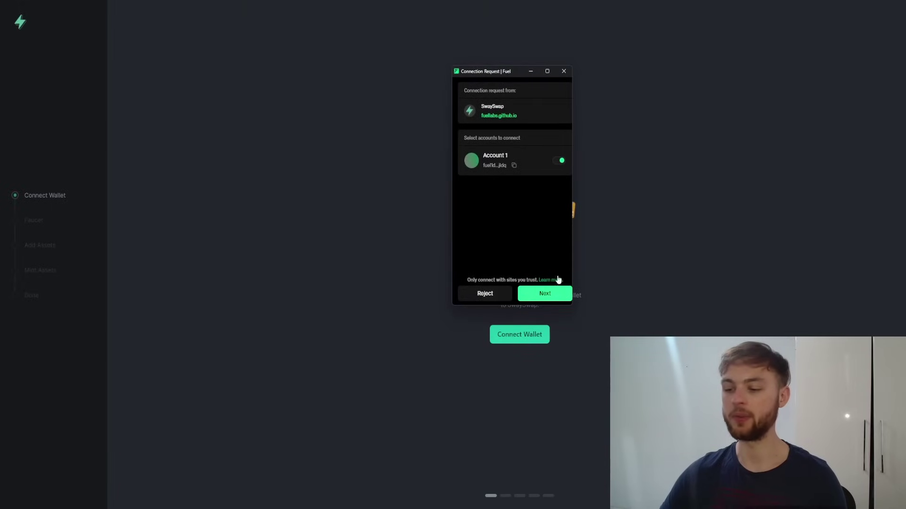
{"action": "left_click", "coordinate": [548, 297]}
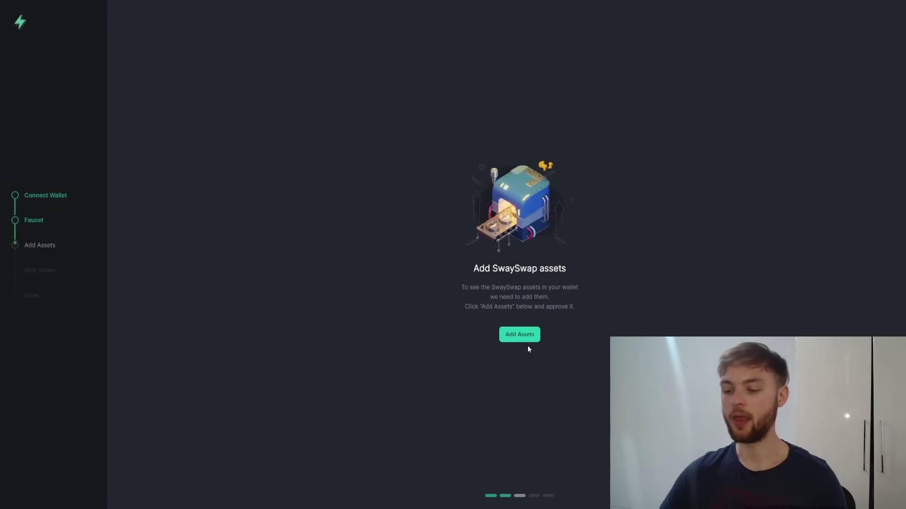
{"action": "left_click", "coordinate": [520, 336]}
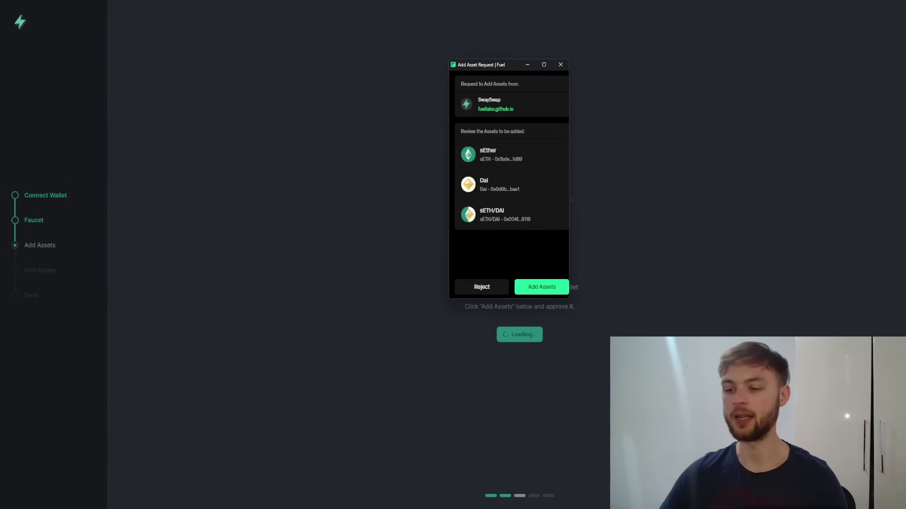
{"action": "left_click", "coordinate": [541, 288]}
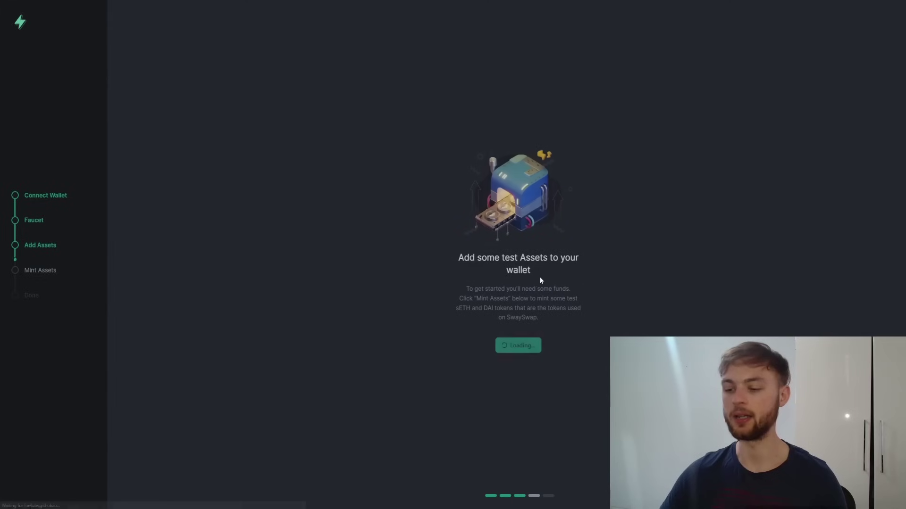
Mint 0.5 sETH and 500 DAI test tokens and accept the legal disclaimer.
{"action": "left_click", "coordinate": [517, 347]}
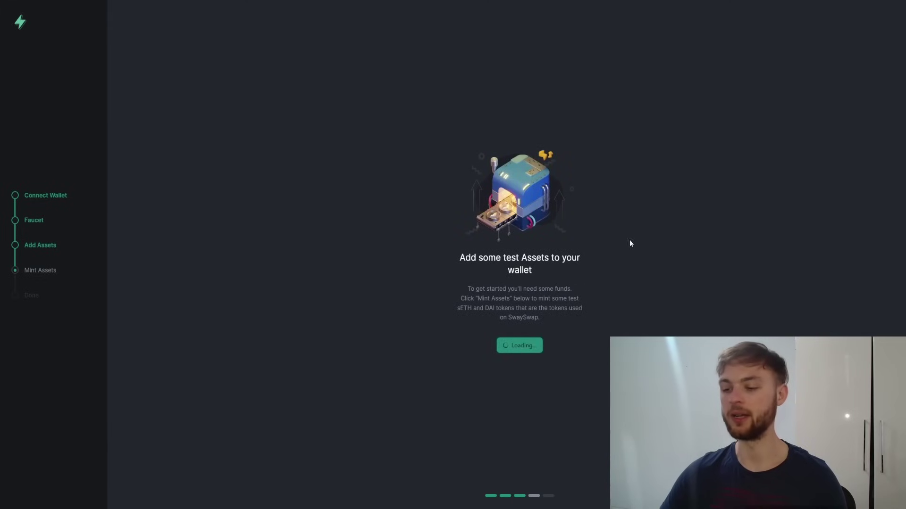
{"action": "left_click_drag", "start_coordinate": [830, 4], "coordinate": [477, 97]}
{"action": "scroll", "coordinate": [504, 280], "scroll_direction": "down", "scroll_amount": 3}
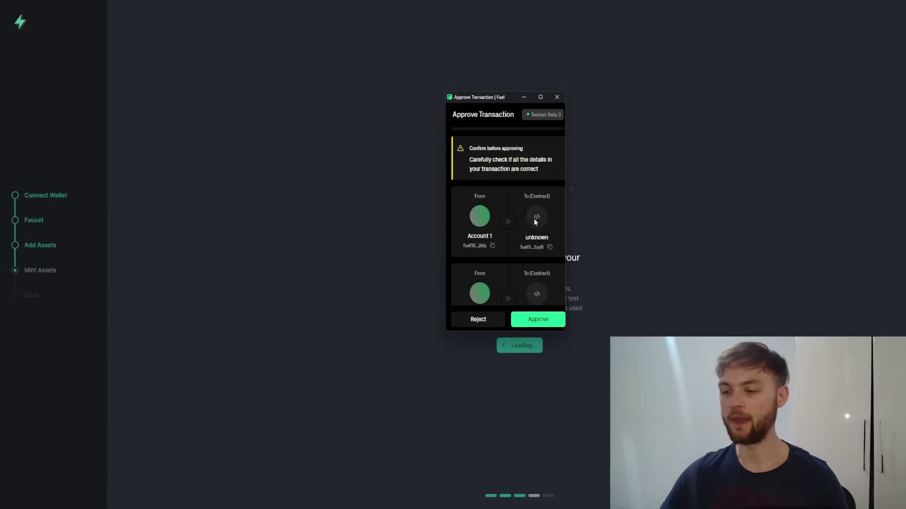
{"action": "scroll", "coordinate": [514, 236], "scroll_direction": "down", "scroll_amount": 5}
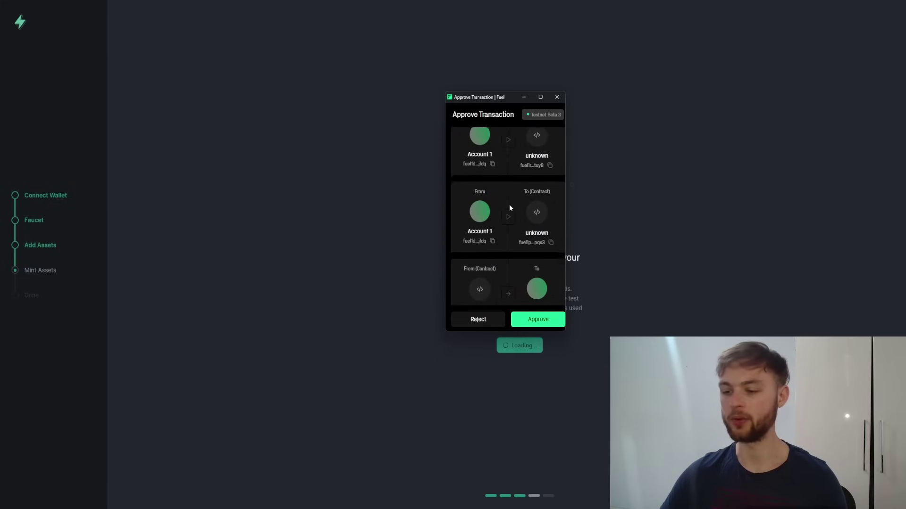
{"action": "left_click", "coordinate": [538, 318]}
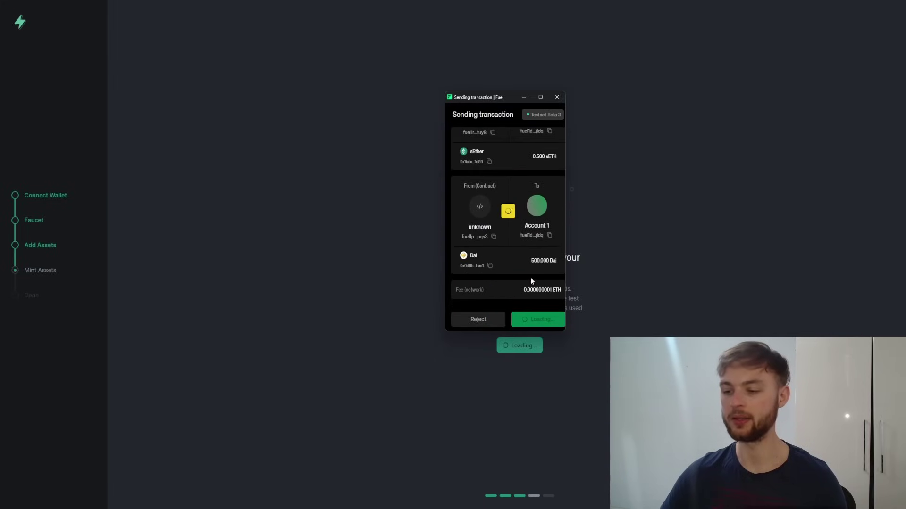
{"action": "left_click", "coordinate": [468, 296]}
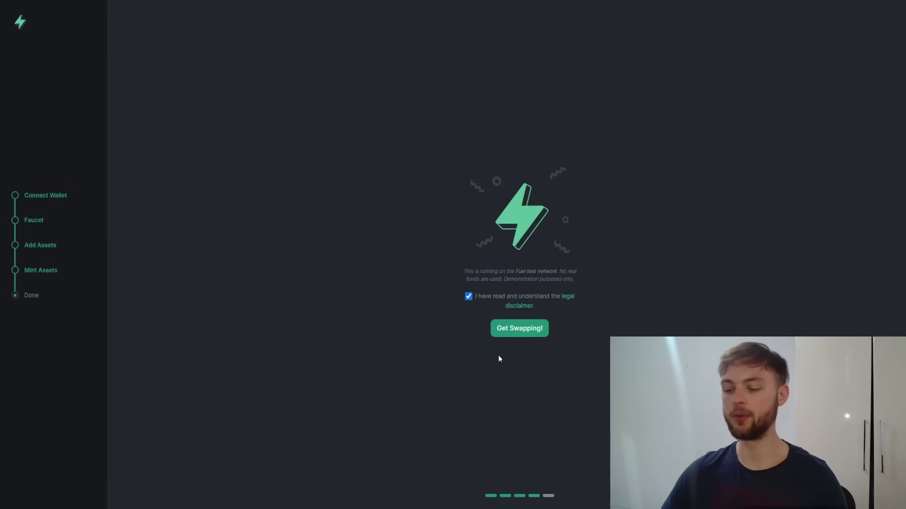
Swap 0.1 sEther for about 143.93 DAI and approve the transaction in the wallet.
{"action": "left_click", "coordinate": [504, 331]}
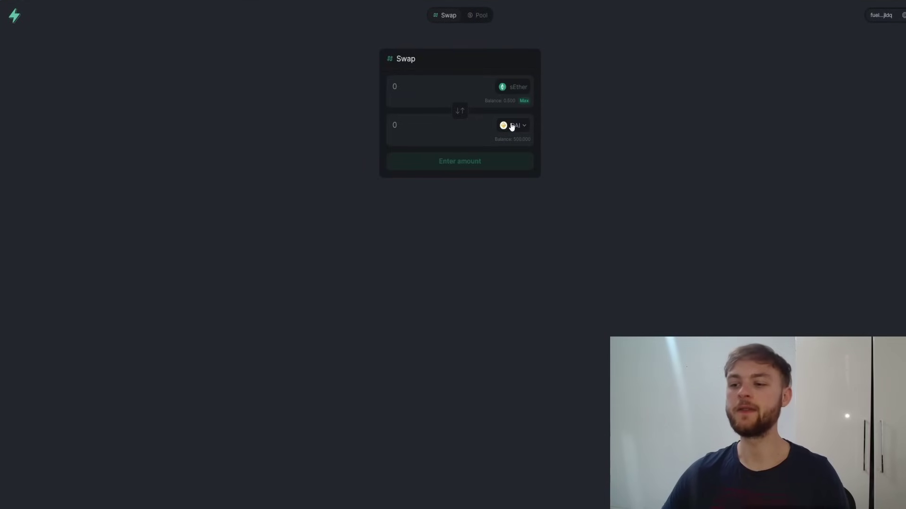
{"action": "left_click", "coordinate": [419, 89]}
{"action": "type", "text": "0.1"}
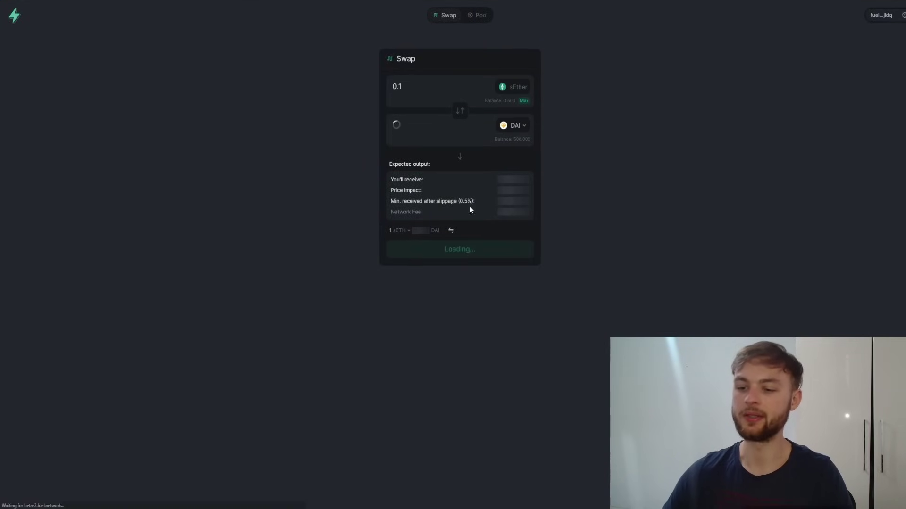
{"action": "left_click", "coordinate": [462, 255]}
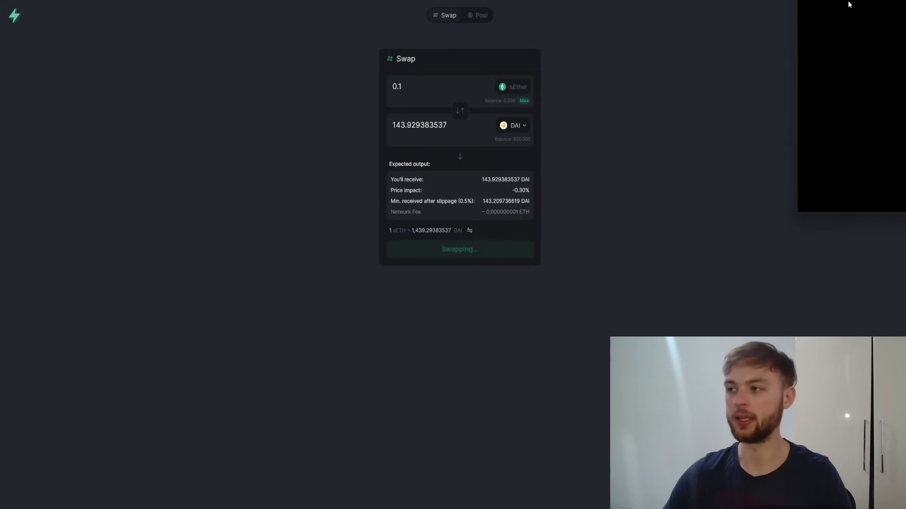
{"action": "left_click_drag", "start_coordinate": [805, 6], "coordinate": [477, 85]}
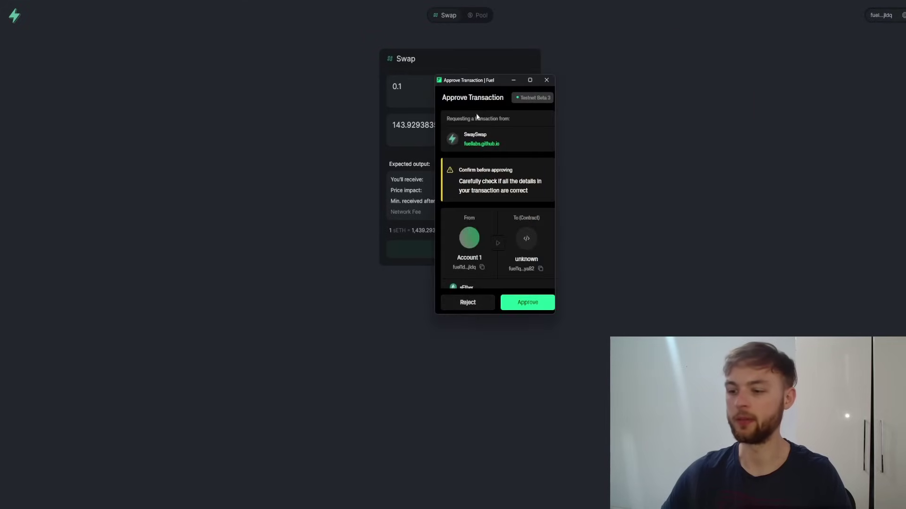
{"action": "scroll", "coordinate": [526, 285], "scroll_direction": "down", "scroll_amount": 3}
{"action": "left_click", "coordinate": [528, 302]}
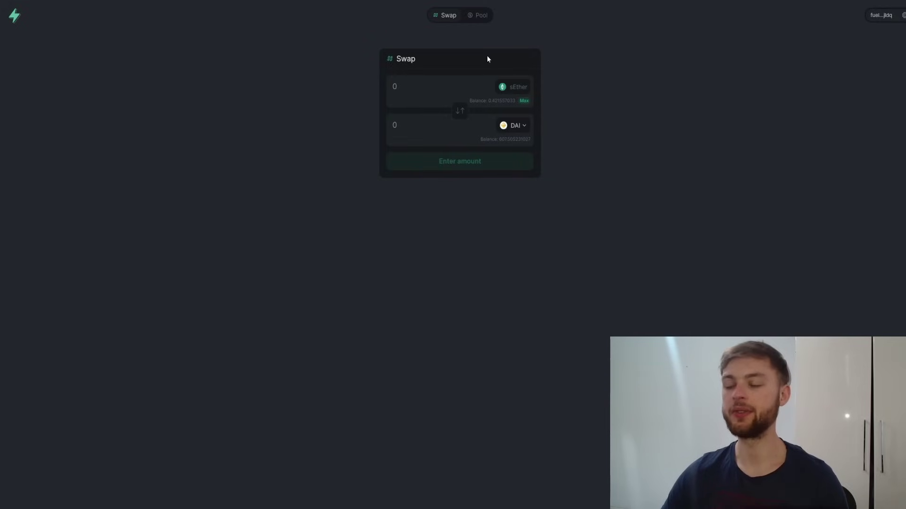
Add 0.1 sEther and about 144.36 DAI to the sEther/DAI pool and approve it.
{"action": "left_click", "coordinate": [482, 20]}
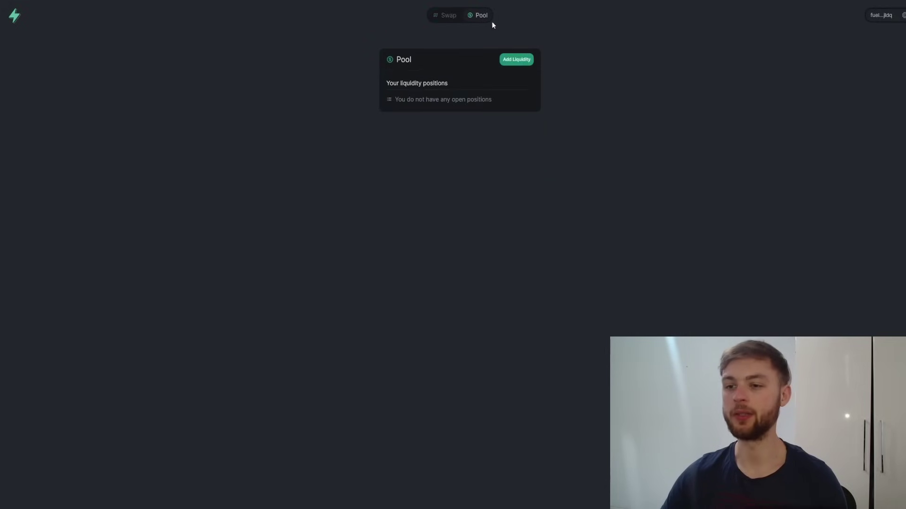
{"action": "left_click", "coordinate": [522, 62]}
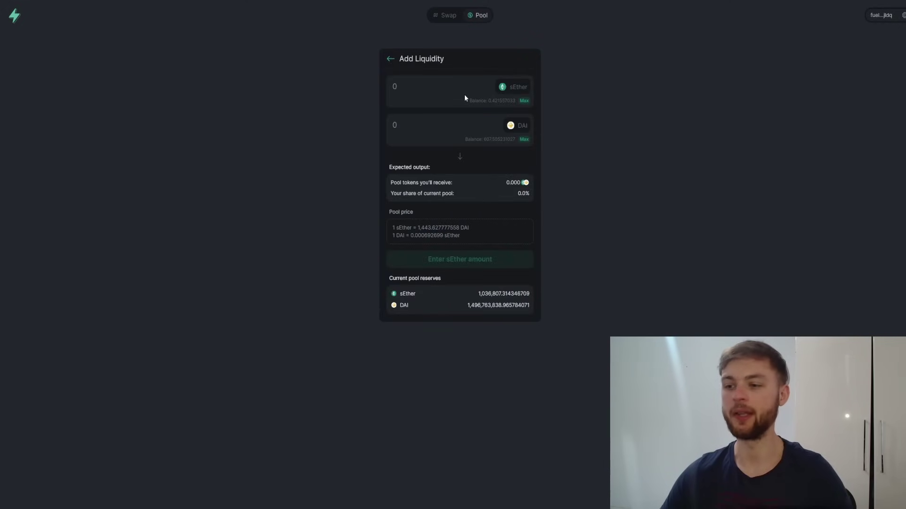
{"action": "type", "text": "0.1"}
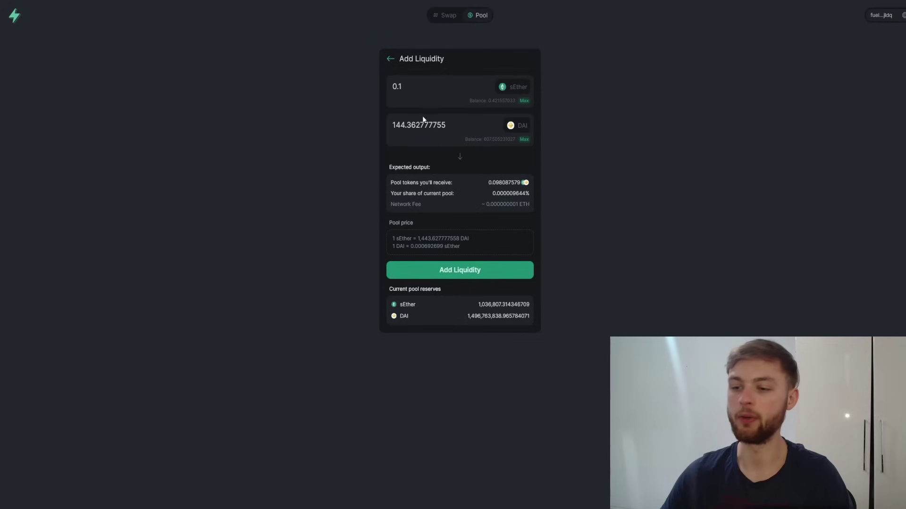
{"action": "left_click", "coordinate": [449, 275]}
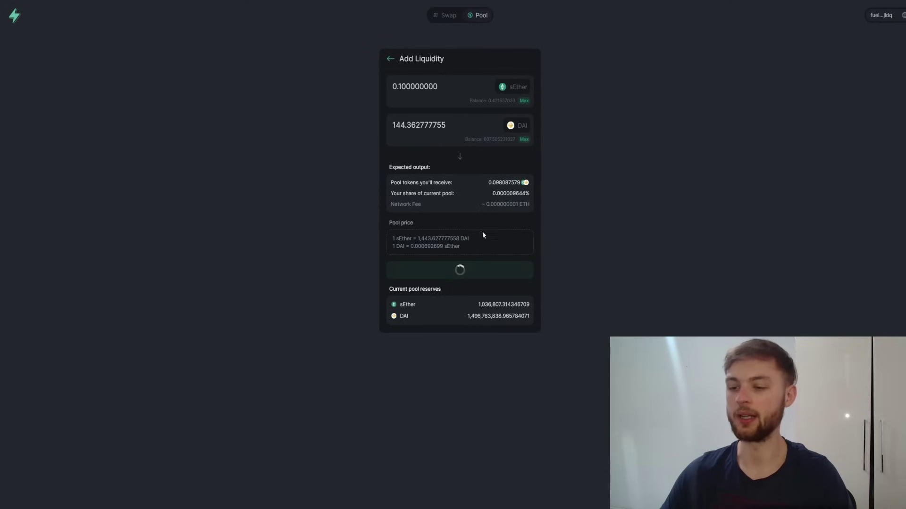
{"action": "left_click_drag", "start_coordinate": [594, 54], "coordinate": [440, 83]}
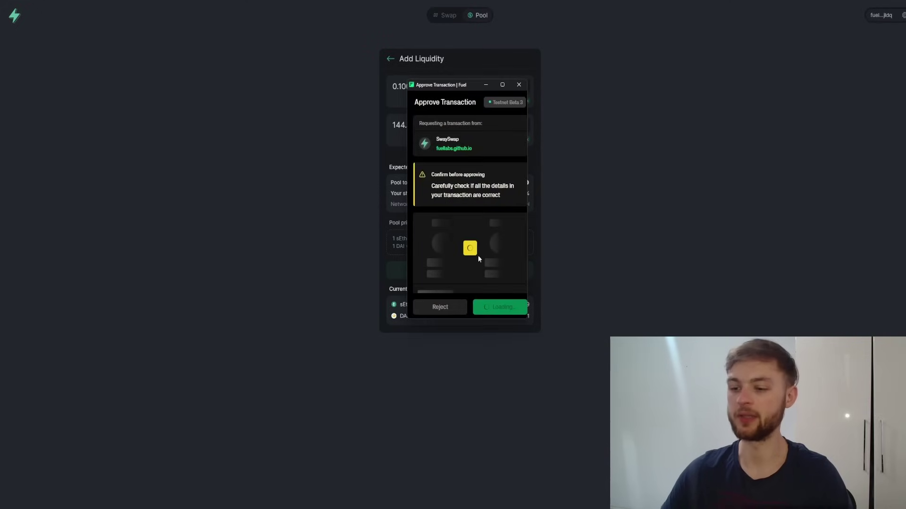
{"action": "left_click", "coordinate": [498, 309]}
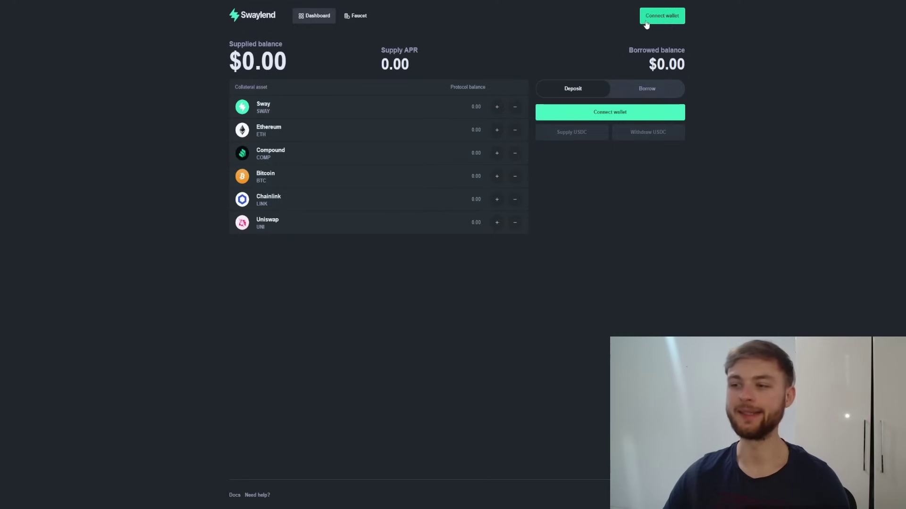
Connect the Fuel wallet account to Swaylend.
{"action": "left_click", "coordinate": [660, 19]}
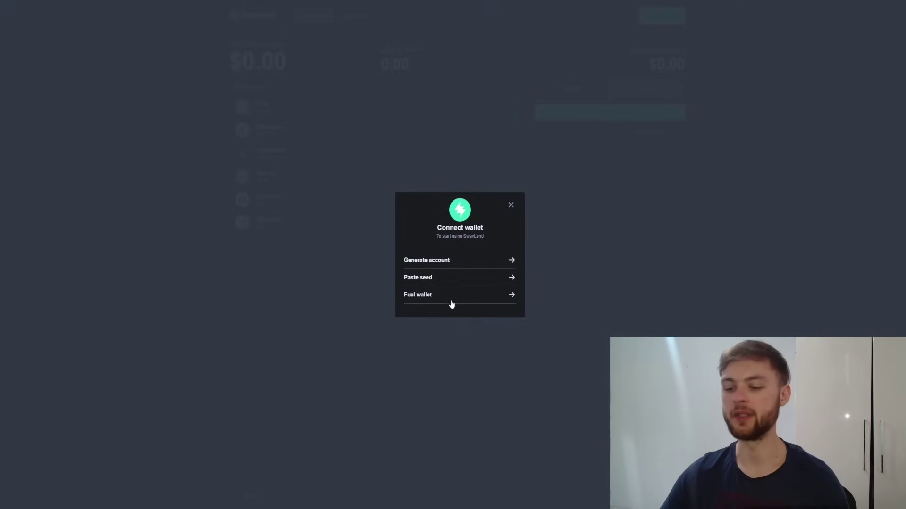
{"action": "left_click", "coordinate": [451, 301]}
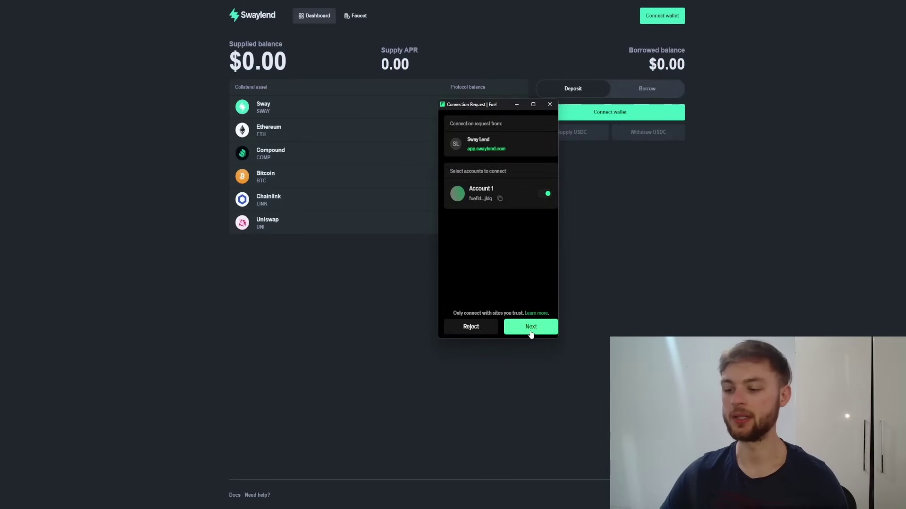
{"action": "left_click", "coordinate": [531, 329]}
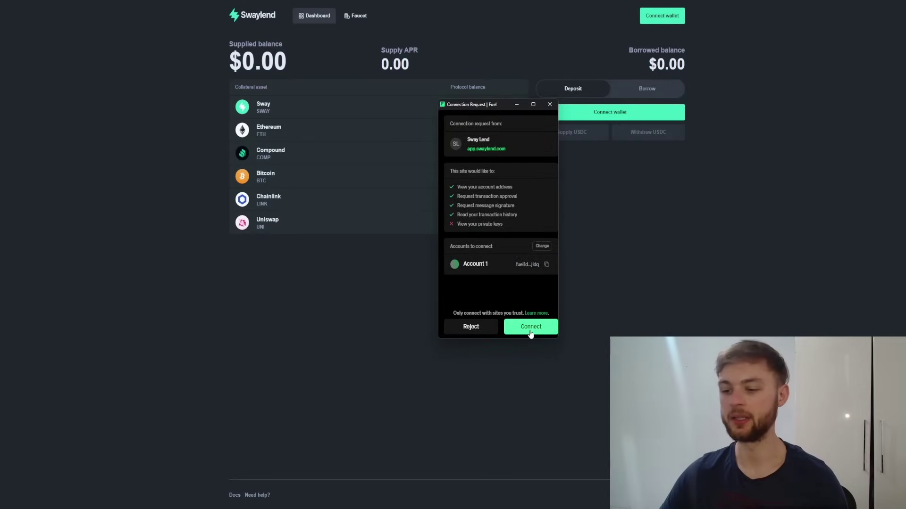
{"action": "left_click", "coordinate": [531, 328]}
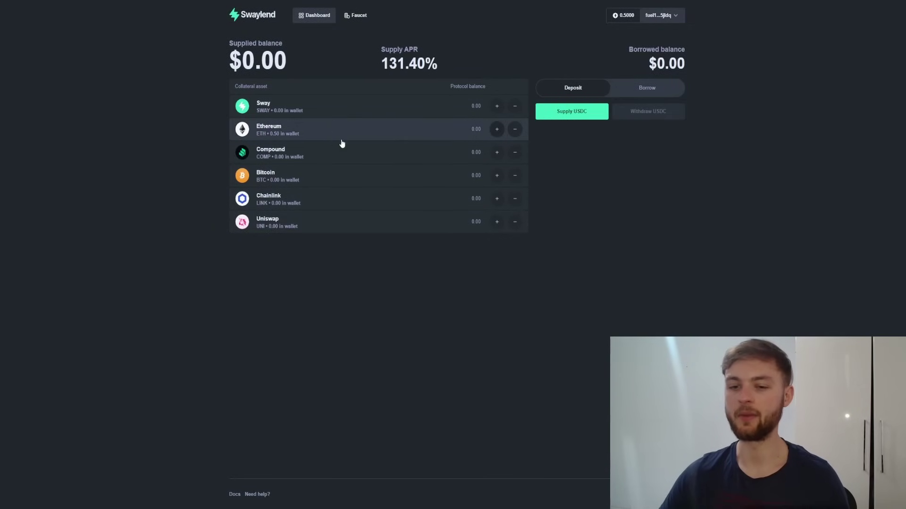
Supply 0.35 ETH as collateral and approve the transaction.
{"action": "left_click", "coordinate": [497, 129]}
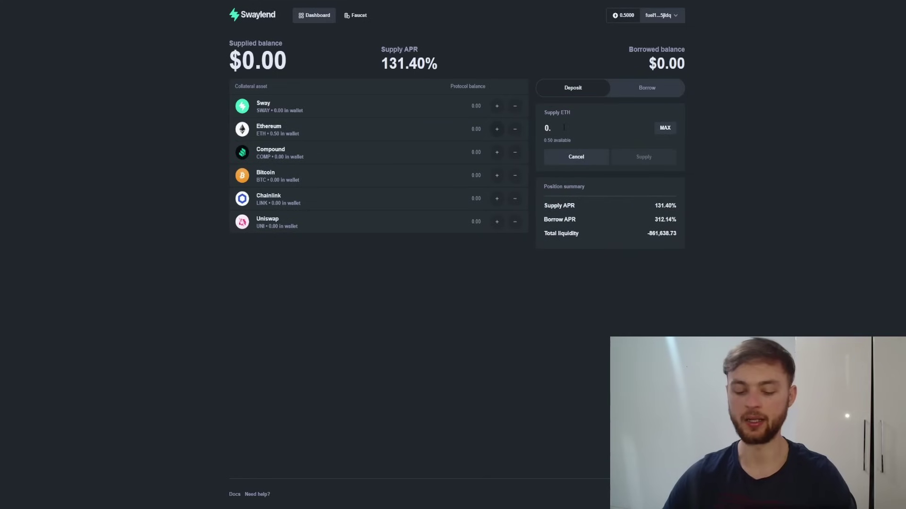
{"action": "type", "text": "0.35"}
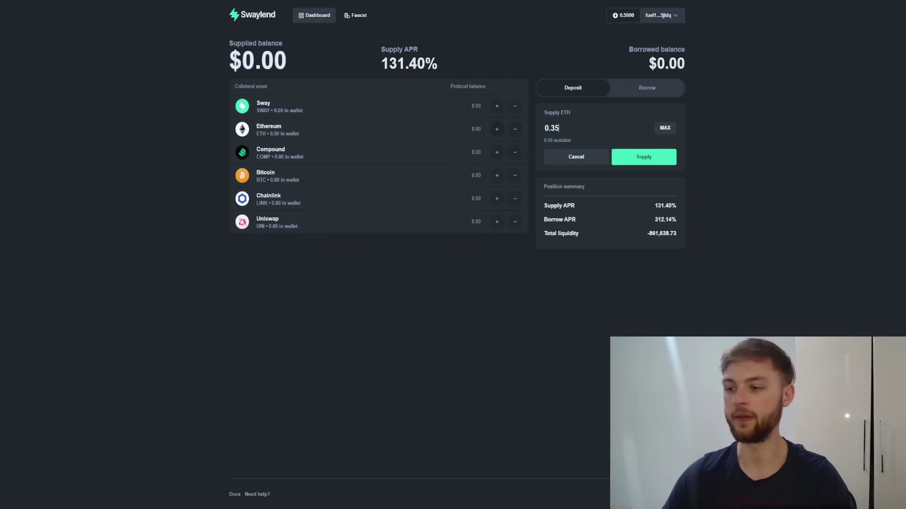
{"action": "left_click", "coordinate": [644, 156]}
{"action": "left_click", "coordinate": [450, 333]}
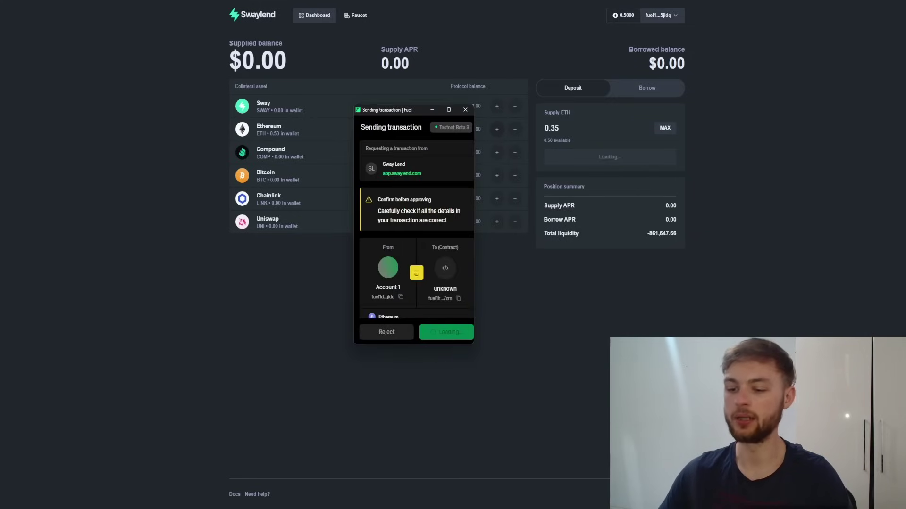
{"action": "left_click", "coordinate": [349, 16]}
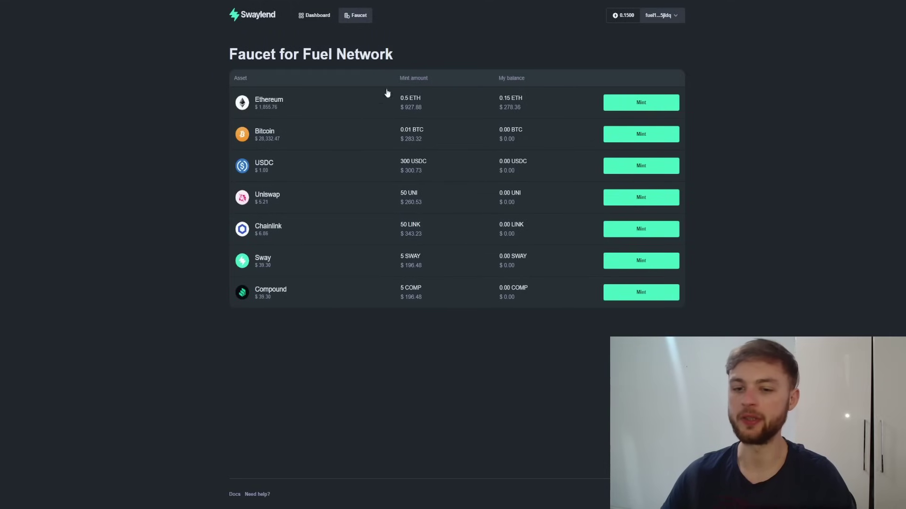
Mint test Bitcoin and USDC from the faucet, adding the assets and approving both mints.
{"action": "left_click", "coordinate": [637, 137]}
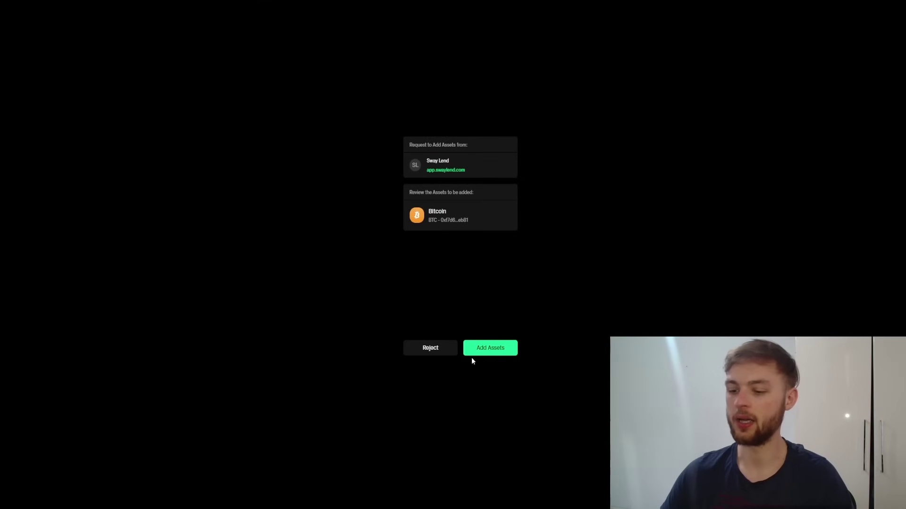
{"action": "left_click", "coordinate": [471, 357]}
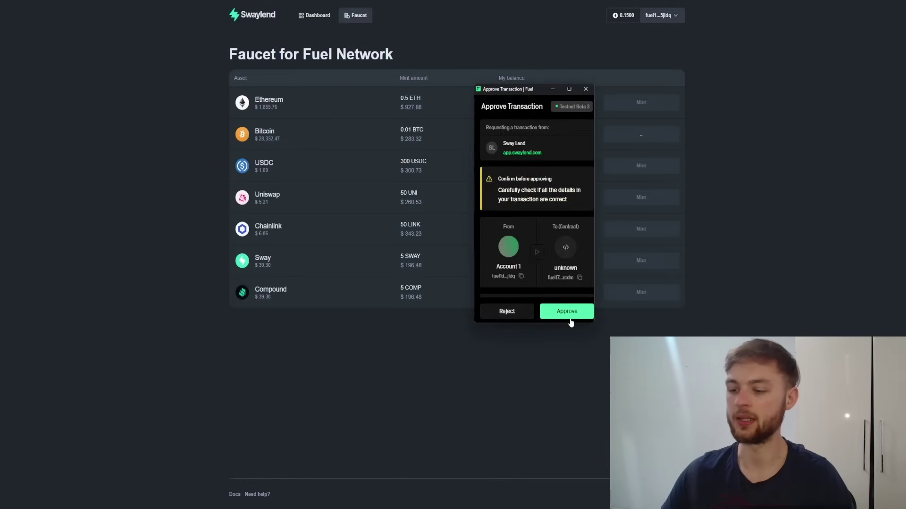
{"action": "left_click", "coordinate": [568, 312]}
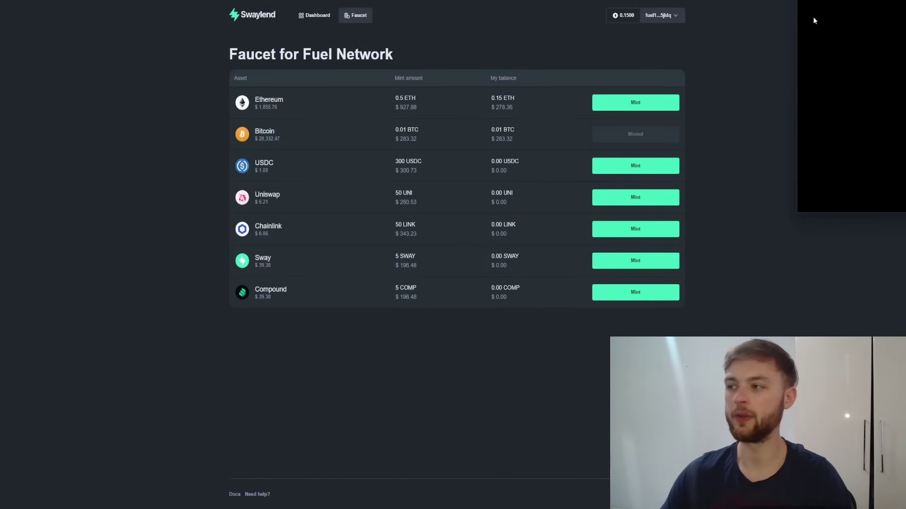
{"action": "left_click", "coordinate": [670, 302]}
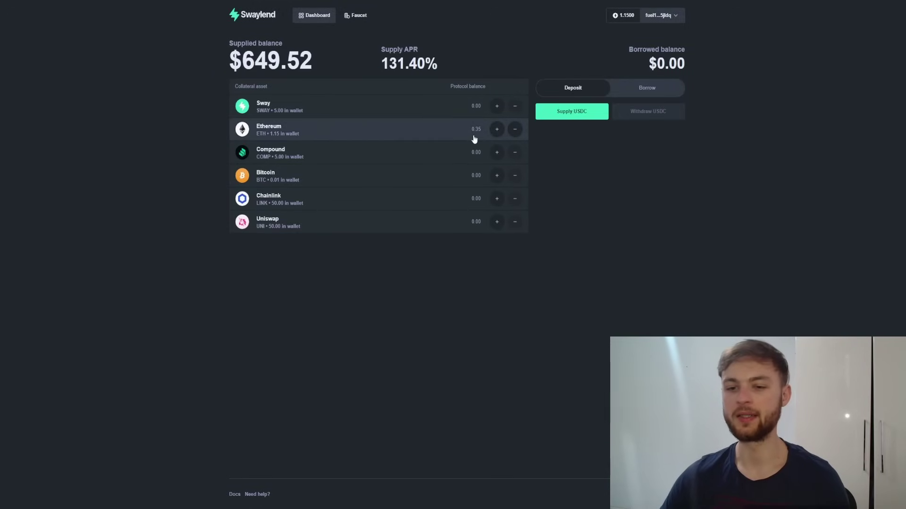
Supply 5 SWAY as collateral, approve it, and bring up the Borrow USDC form.
{"action": "left_click", "coordinate": [497, 107]}
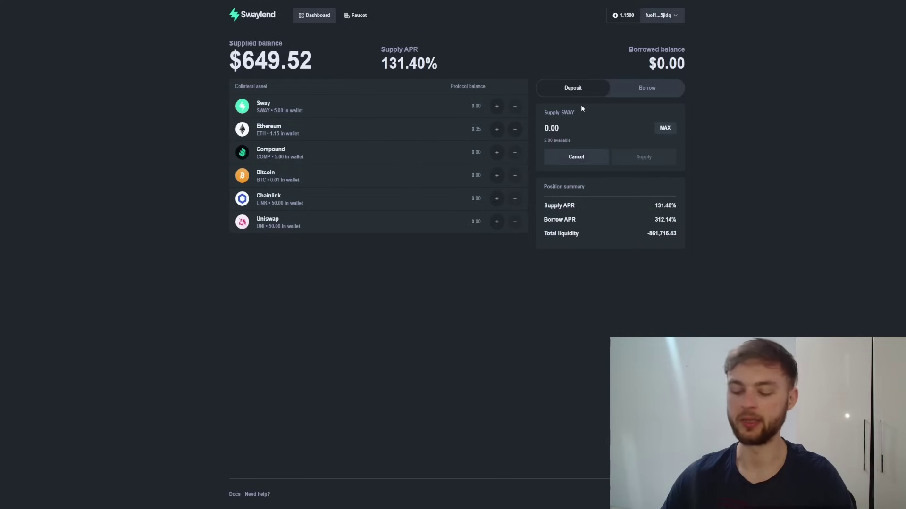
{"action": "left_click", "coordinate": [598, 124]}
{"action": "type", "text": "5"}
{"action": "left_click", "coordinate": [649, 158]}
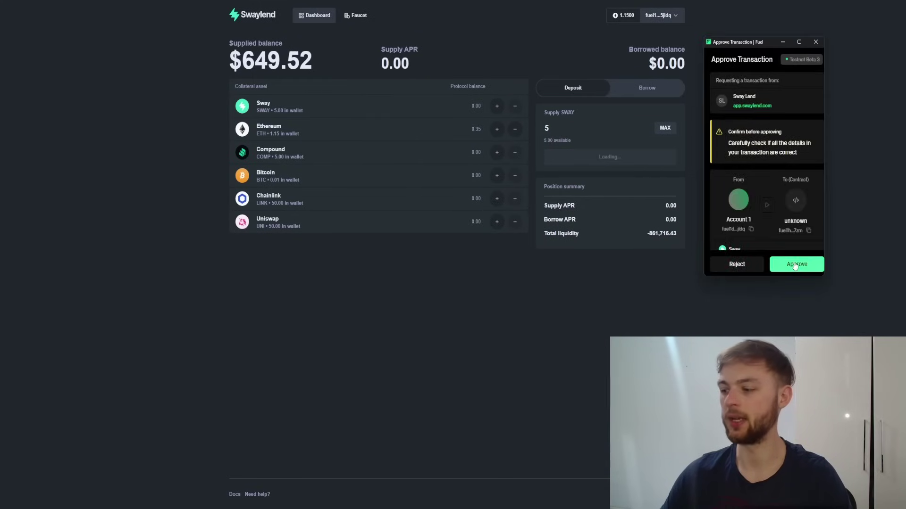
{"action": "left_click", "coordinate": [795, 265]}
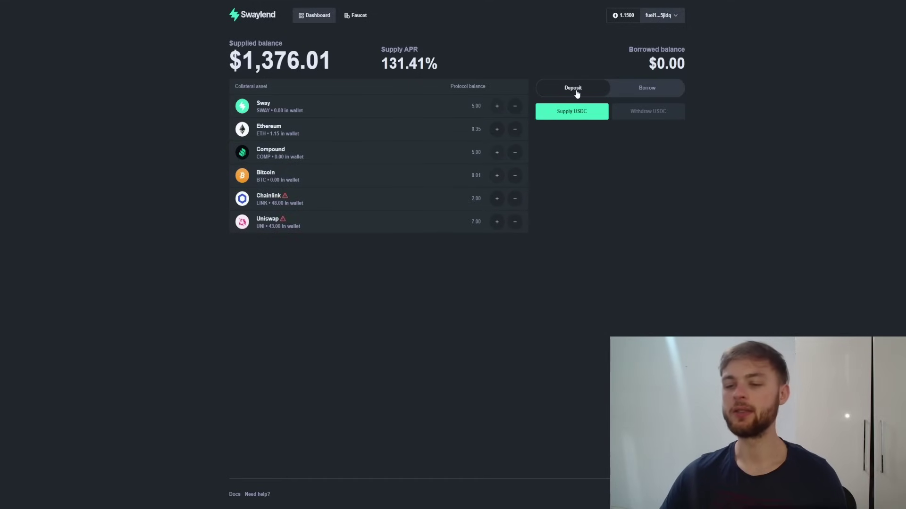
{"action": "left_click", "coordinate": [647, 92]}
{"action": "left_click", "coordinate": [576, 118]}
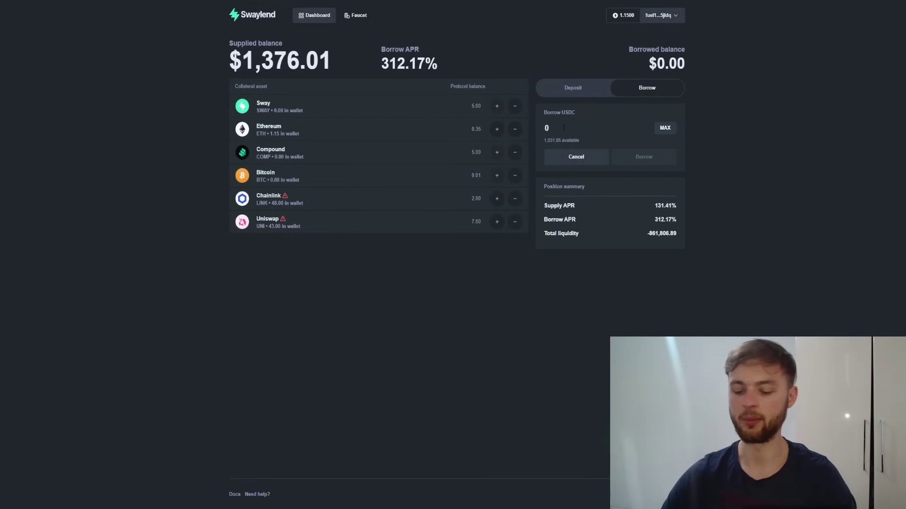
Borrow 200 USDC against the supplied collateral.
{"action": "type", "text": "200"}
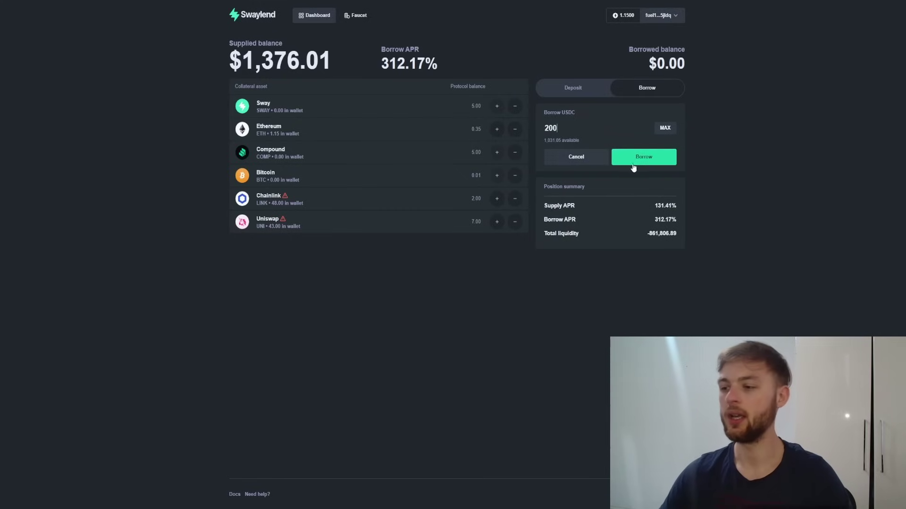
{"action": "left_click", "coordinate": [651, 161]}
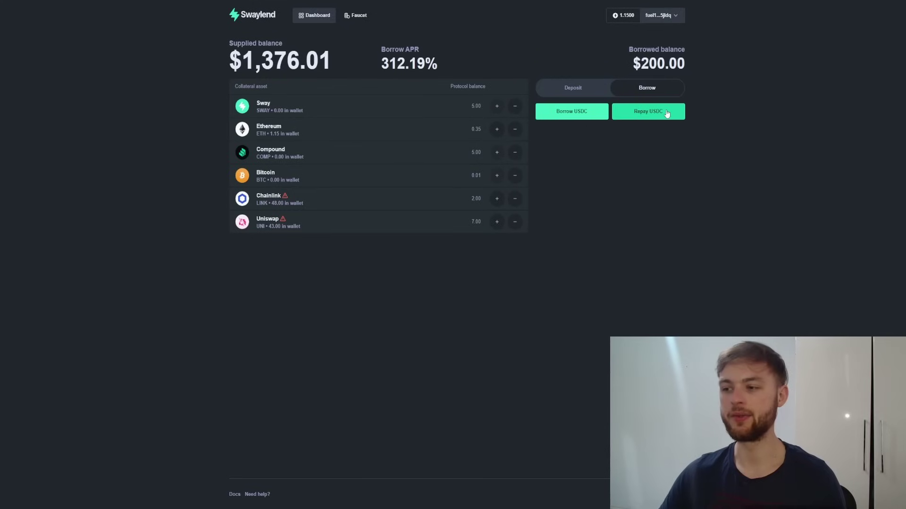
Repay 200 USDC through the Repay form and approve the transaction in Fuel Wallet.
{"action": "left_click", "coordinate": [651, 117]}
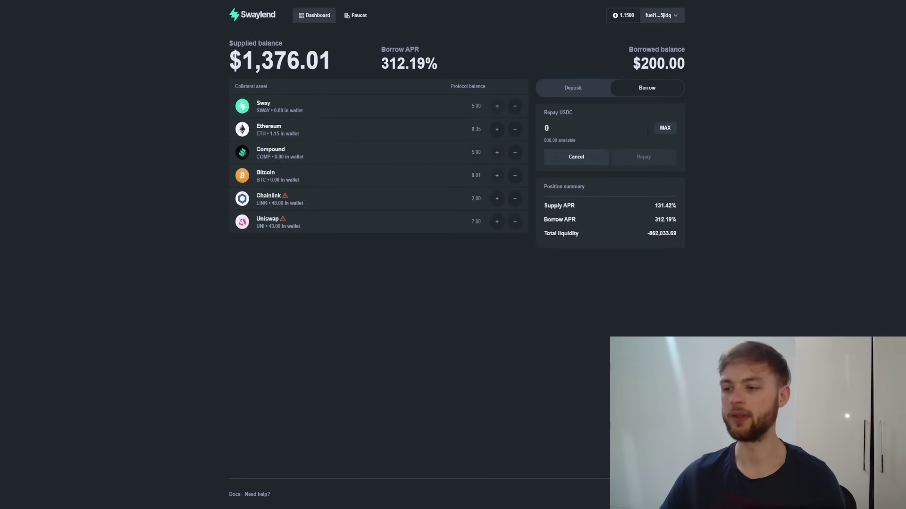
{"action": "double_click", "coordinate": [580, 132]}
{"action": "type", "text": "2"}
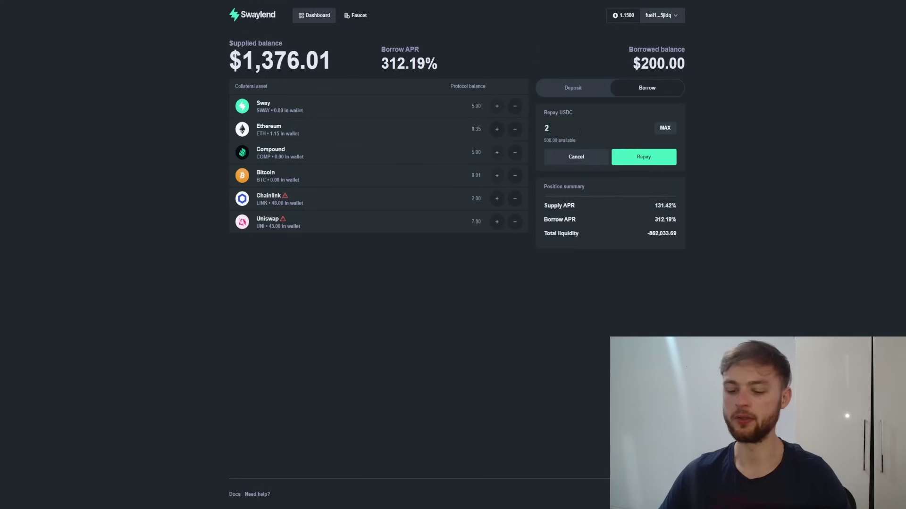
{"action": "type", "text": "00"}
{"action": "left_click", "coordinate": [644, 160]}
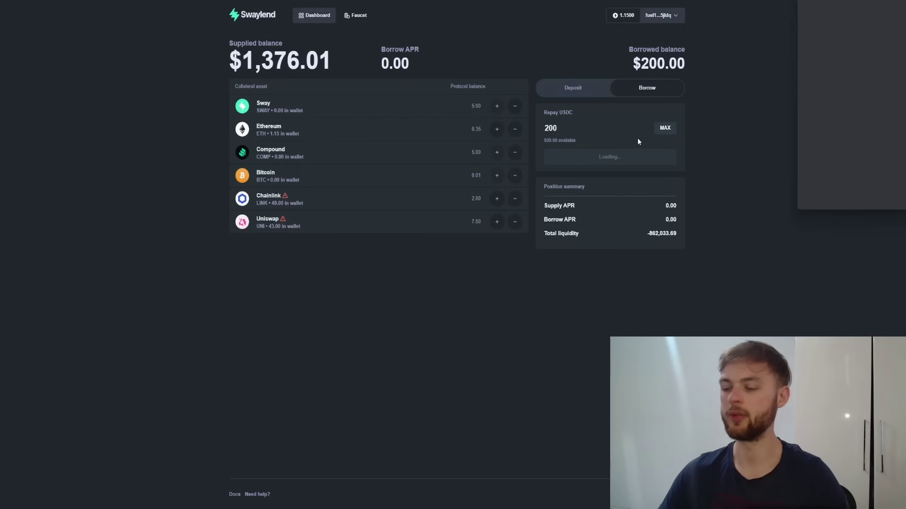
{"action": "left_click", "coordinate": [704, 279]}
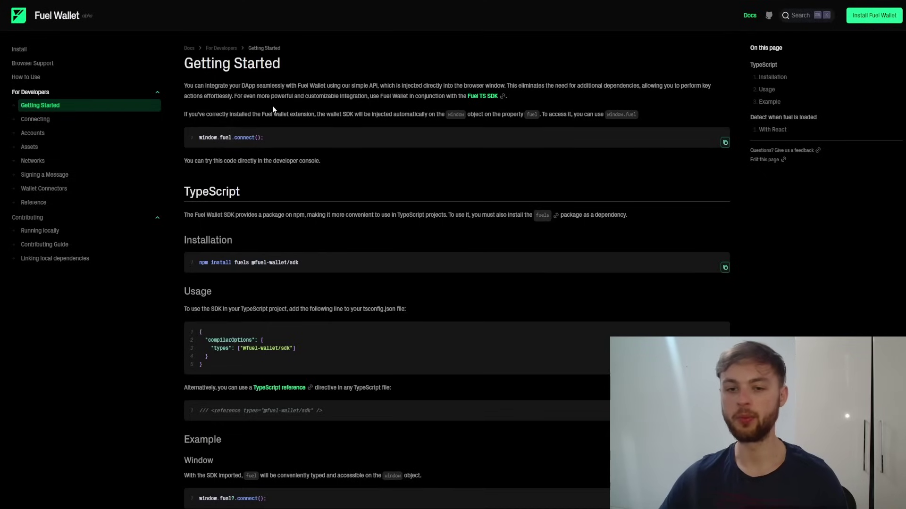
On the Connecting page, connect the wallet through the first demo and approve it in Fuel.
{"action": "scroll", "coordinate": [275, 121], "scroll_direction": "down", "scroll_amount": 3}
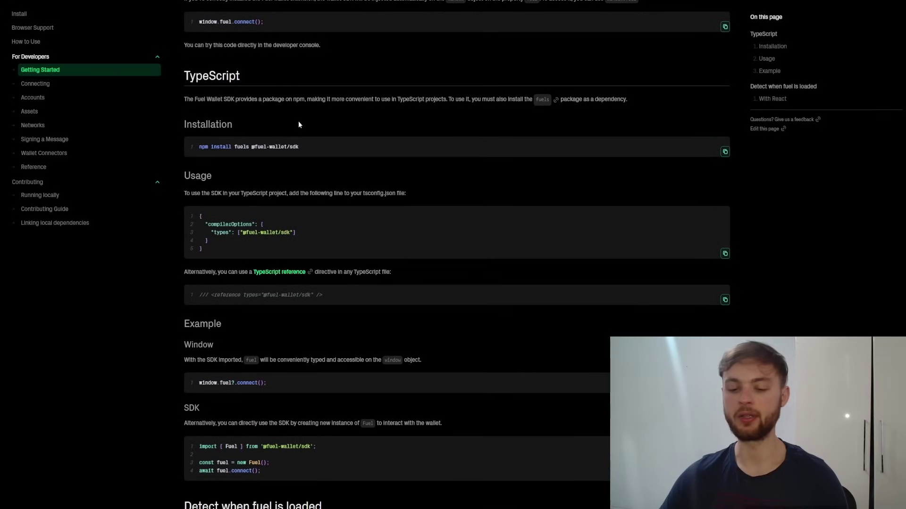
{"action": "left_click", "coordinate": [35, 83]}
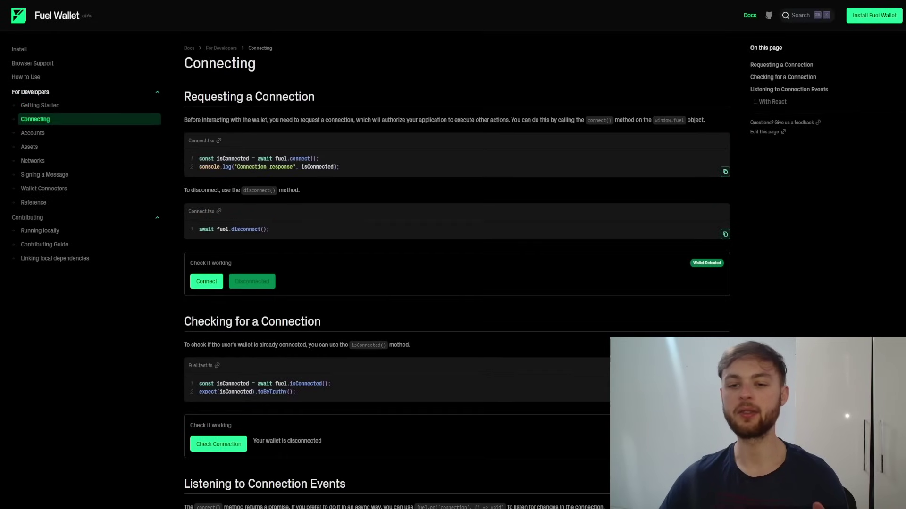
{"action": "scroll", "coordinate": [324, 263], "scroll_direction": "down", "scroll_amount": 2}
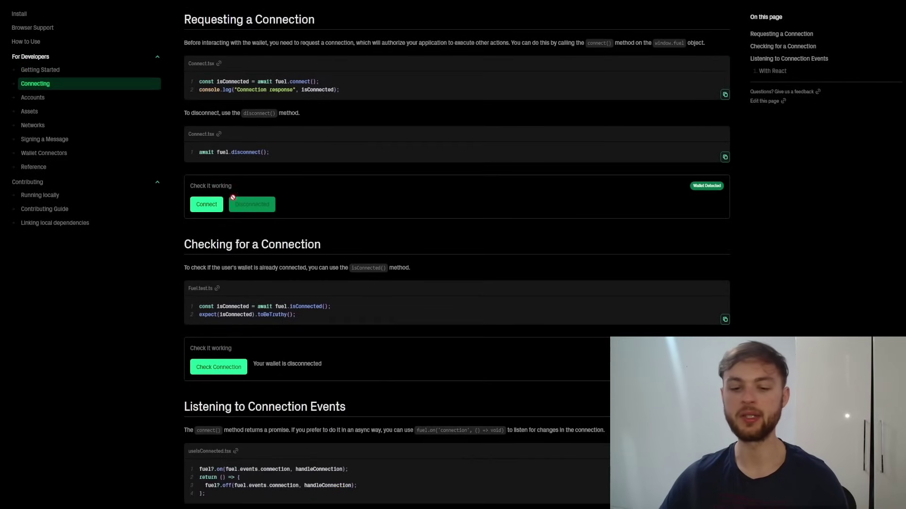
{"action": "left_click", "coordinate": [207, 207]}
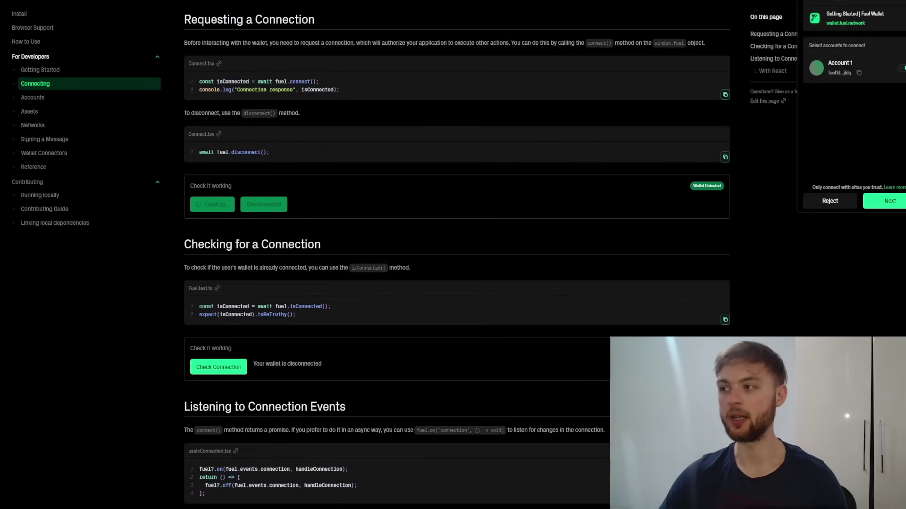
{"action": "left_click_drag", "start_coordinate": [847, 1], "coordinate": [475, 105]}
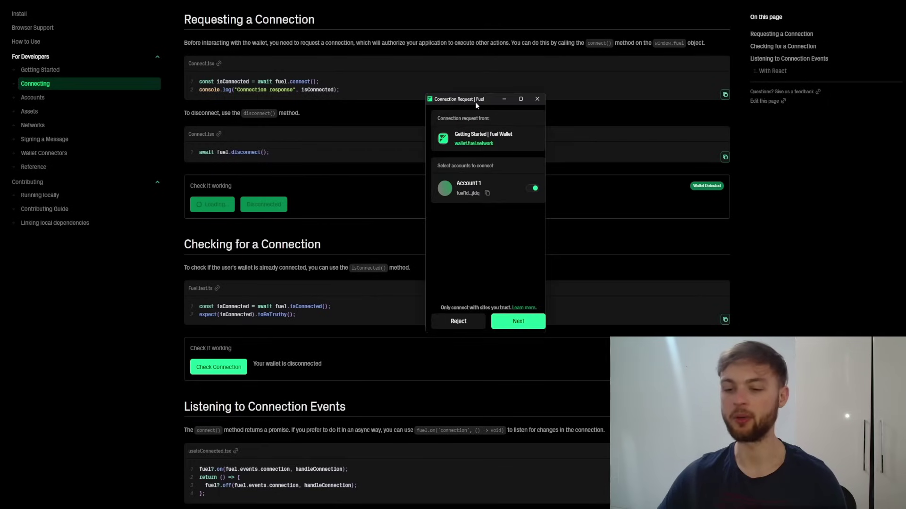
{"action": "left_click", "coordinate": [517, 323]}
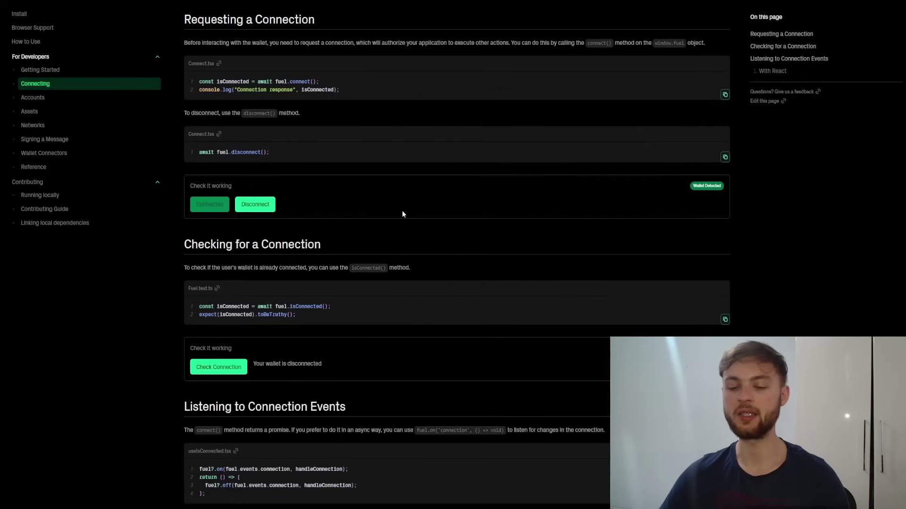
Connect again in the connection-events demo, approve it, then go to the Accounts page.
{"action": "scroll", "coordinate": [421, 180], "scroll_direction": "down", "scroll_amount": 5}
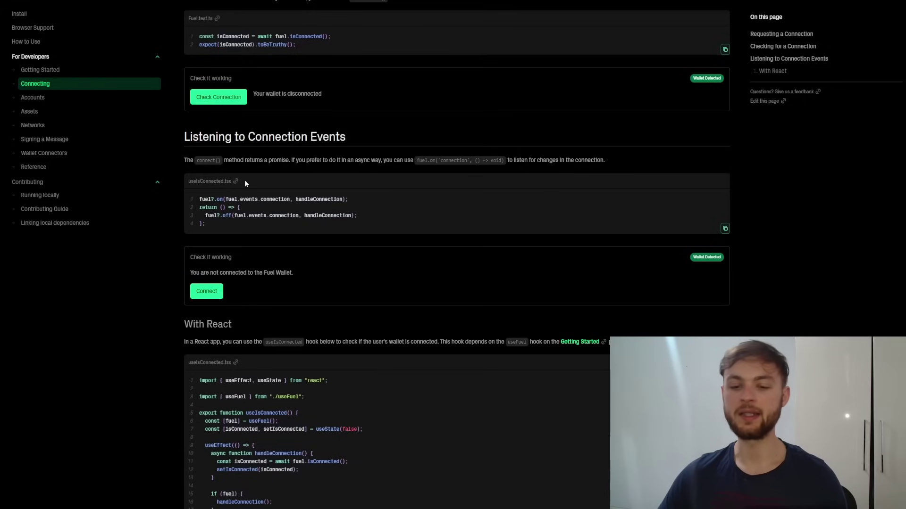
{"action": "left_click", "coordinate": [206, 291]}
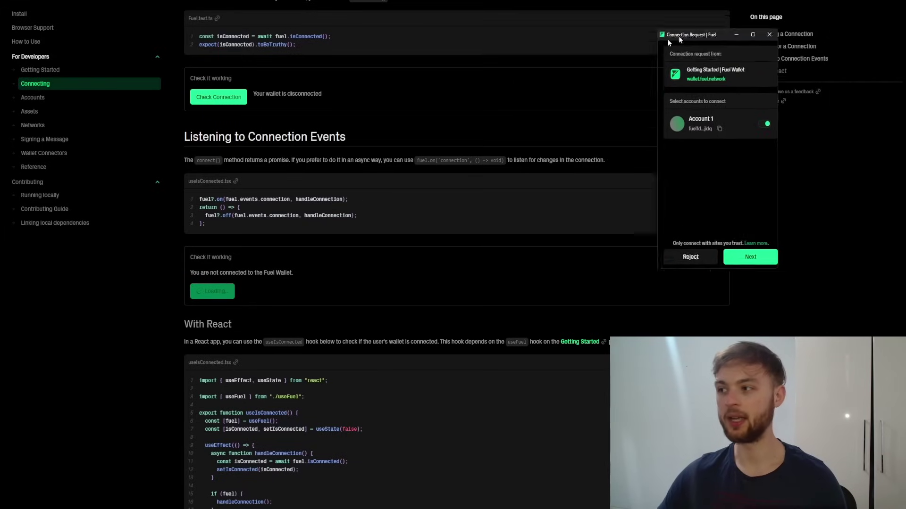
{"action": "left_click_drag", "start_coordinate": [679, 40], "coordinate": [427, 99]}
{"action": "left_click", "coordinate": [501, 319]}
{"action": "scroll", "coordinate": [279, 318], "scroll_direction": "down", "scroll_amount": 5}
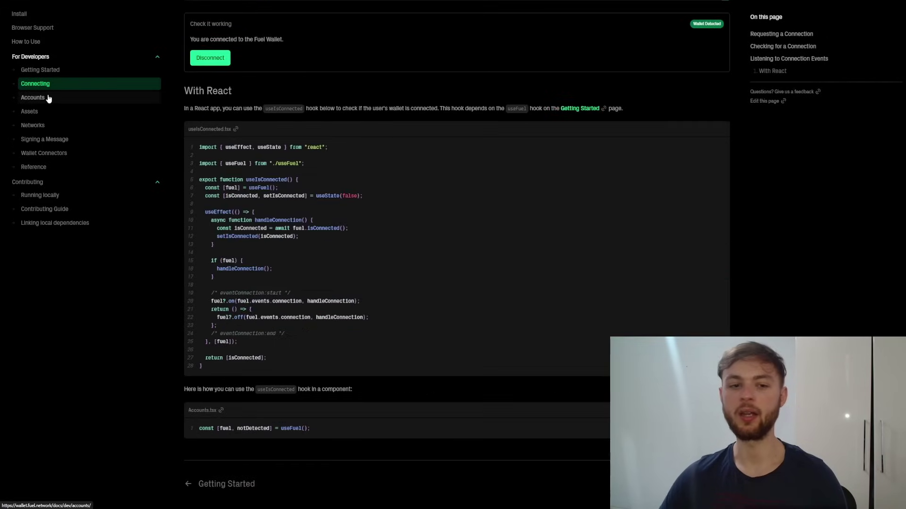
{"action": "left_click", "coordinate": [32, 97]}
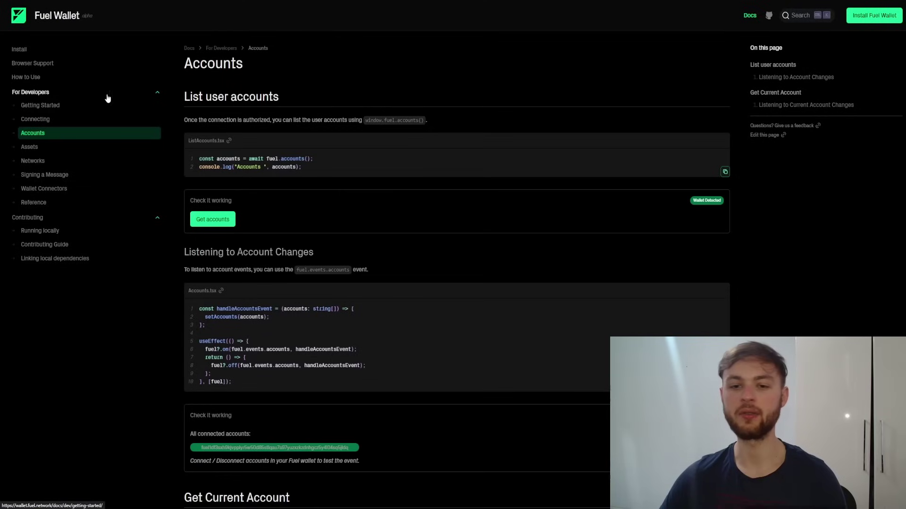
List the connected accounts and fetch the current account in the Accounts demos.
{"action": "left_click", "coordinate": [219, 223]}
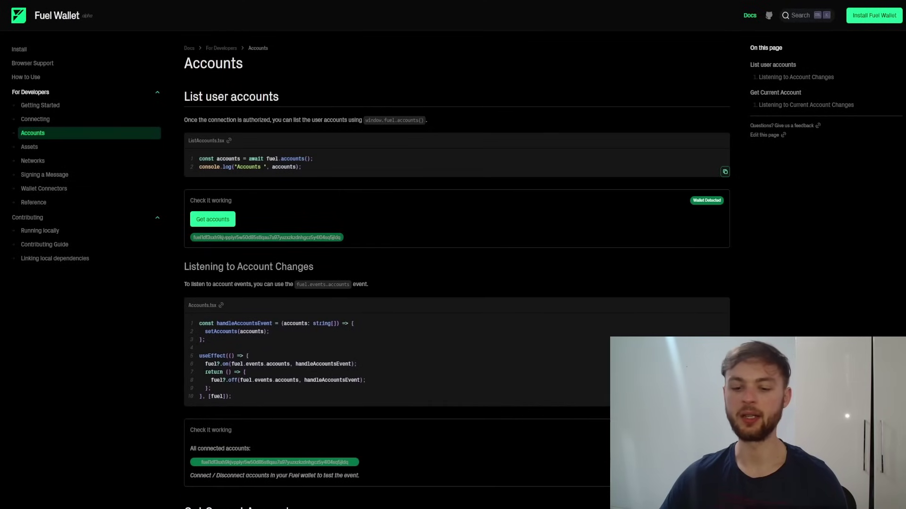
{"action": "scroll", "coordinate": [259, 189], "scroll_direction": "down", "scroll_amount": 5}
{"action": "scroll", "coordinate": [236, 234], "scroll_direction": "down", "scroll_amount": 2}
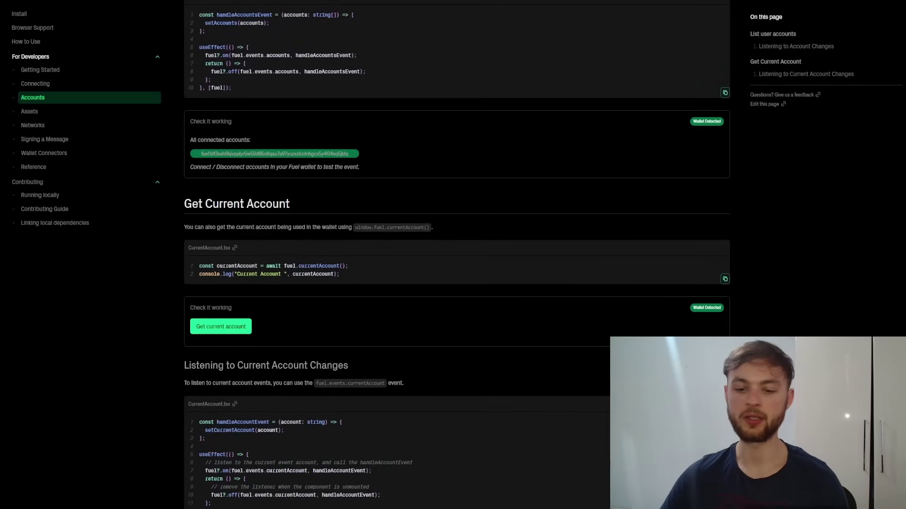
{"action": "scroll", "coordinate": [273, 185], "scroll_direction": "down", "scroll_amount": 1}
{"action": "left_click", "coordinate": [210, 293]}
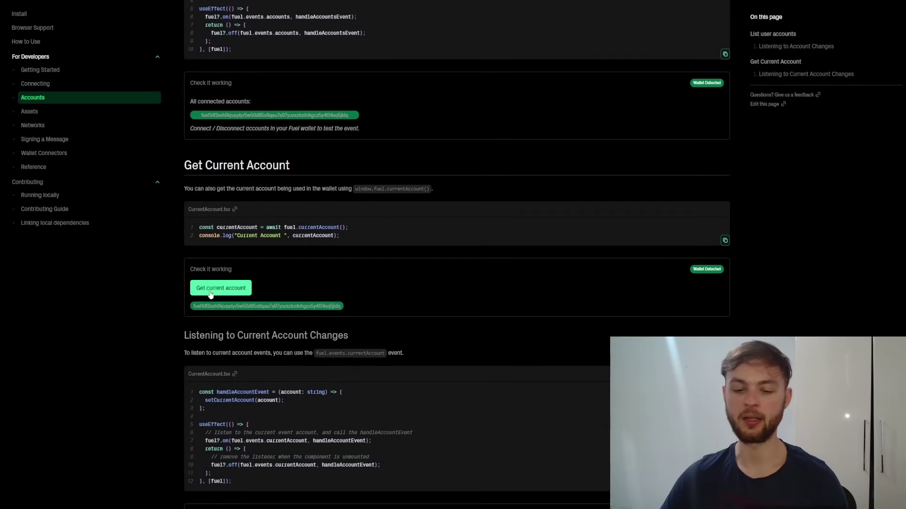
{"action": "scroll", "coordinate": [261, 324], "scroll_direction": "down", "scroll_amount": 3}
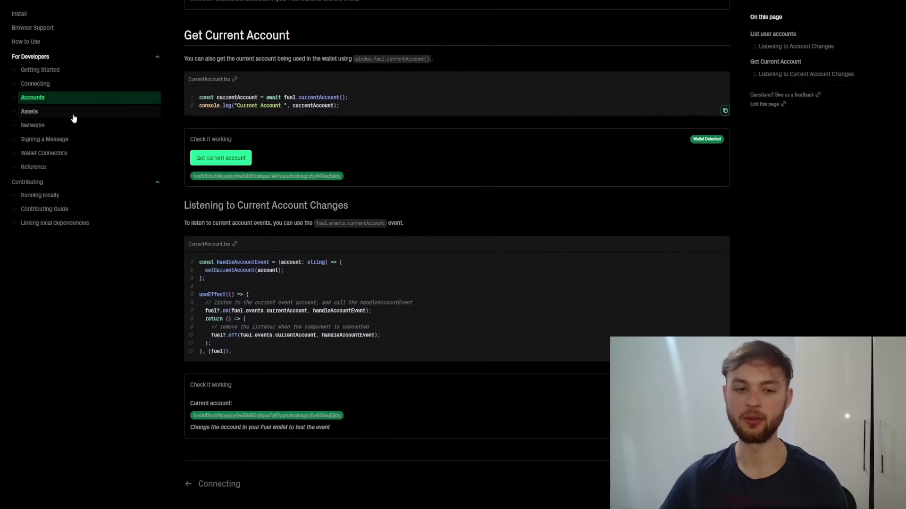
On the Assets page, list the wallet's assets, then add and approve the custom asset.
{"action": "left_click", "coordinate": [57, 111]}
{"action": "scroll", "coordinate": [273, 264], "scroll_direction": "down", "scroll_amount": 2}
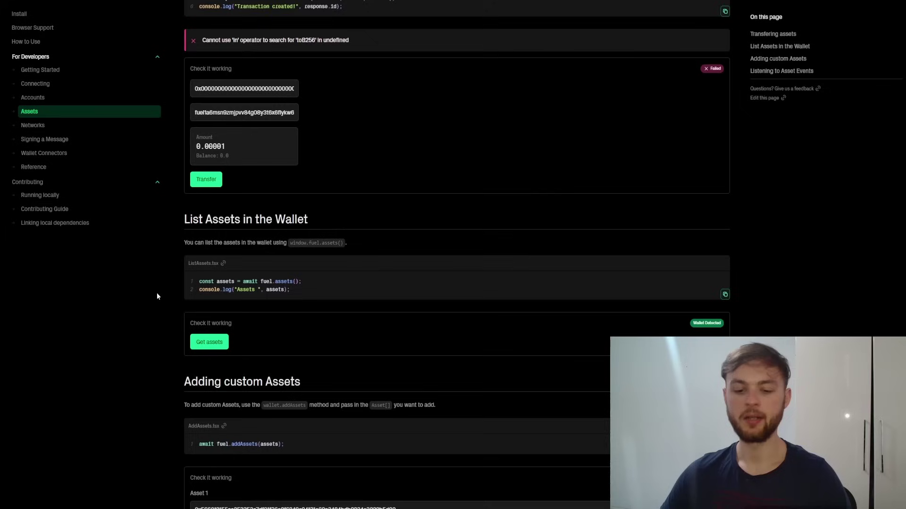
{"action": "scroll", "coordinate": [196, 294], "scroll_direction": "down", "scroll_amount": 2}
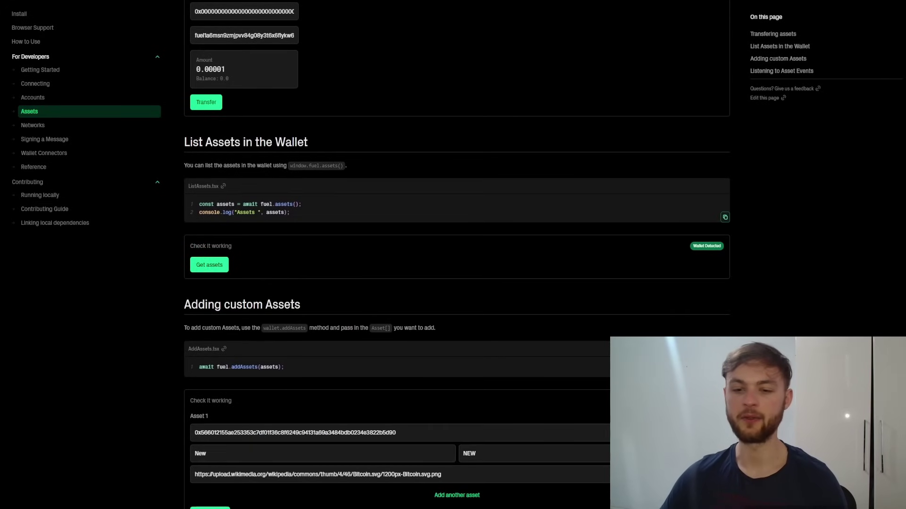
{"action": "left_click", "coordinate": [204, 273]}
{"action": "scroll", "coordinate": [230, 265], "scroll_direction": "down", "scroll_amount": 2}
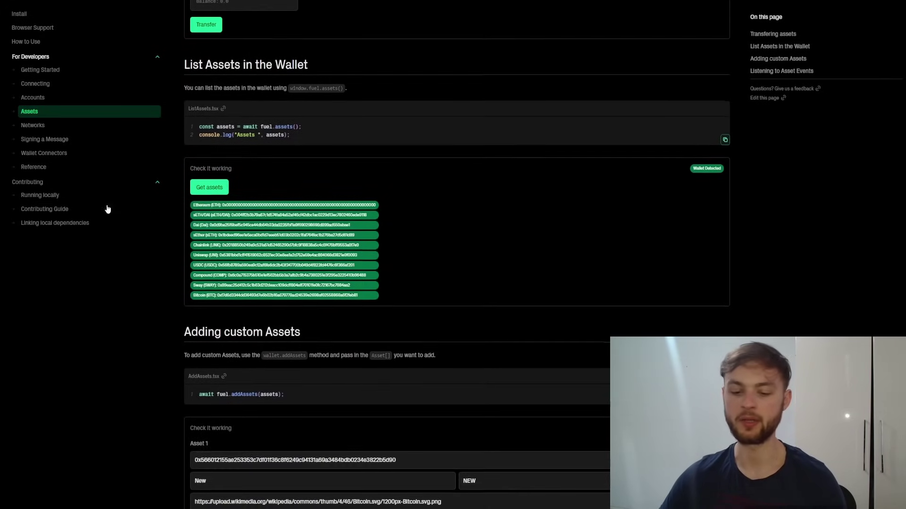
{"action": "scroll", "coordinate": [133, 257], "scroll_direction": "down", "scroll_amount": 5}
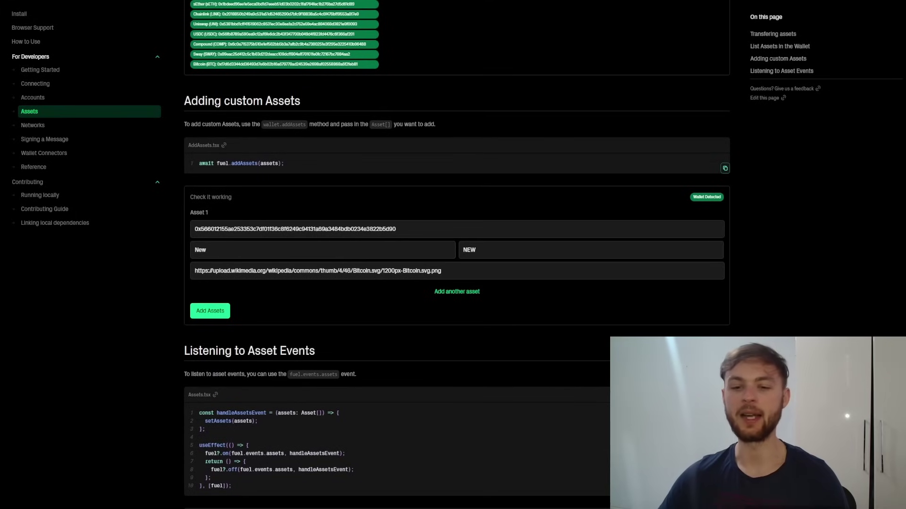
{"action": "left_click", "coordinate": [210, 316]}
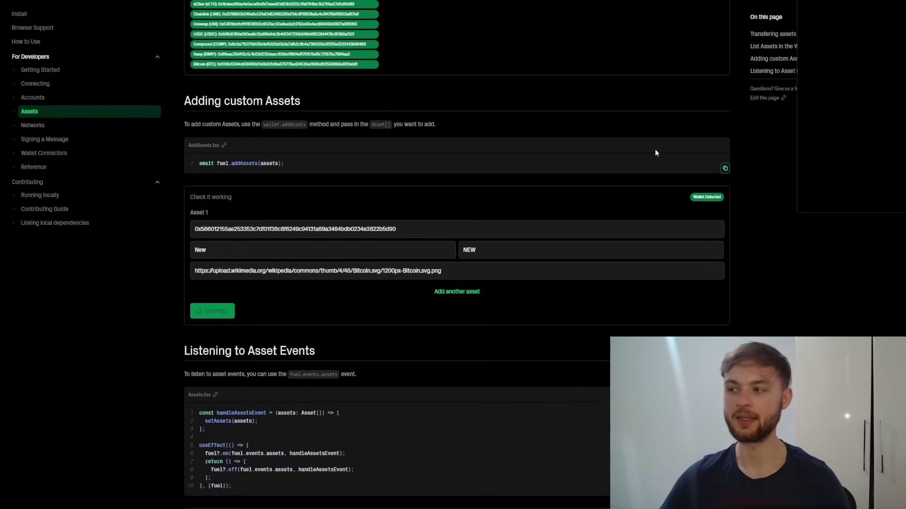
{"action": "left_click", "coordinate": [491, 325]}
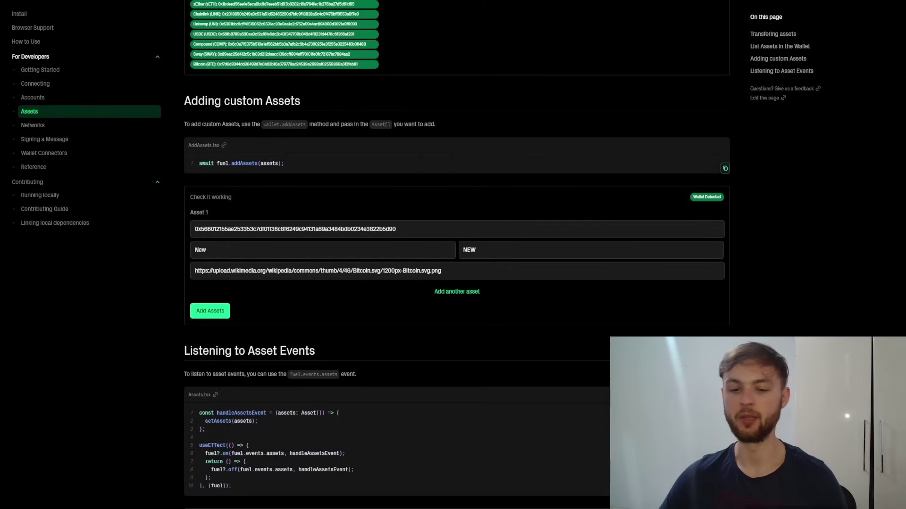
On the Networks page, fetch the wallet's current network.
{"action": "left_click", "coordinate": [33, 125]}
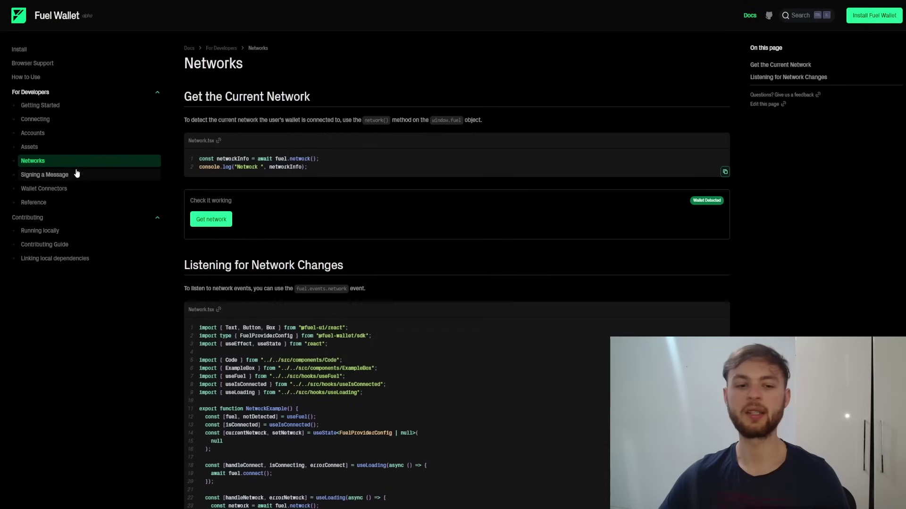
{"action": "left_click", "coordinate": [220, 223]}
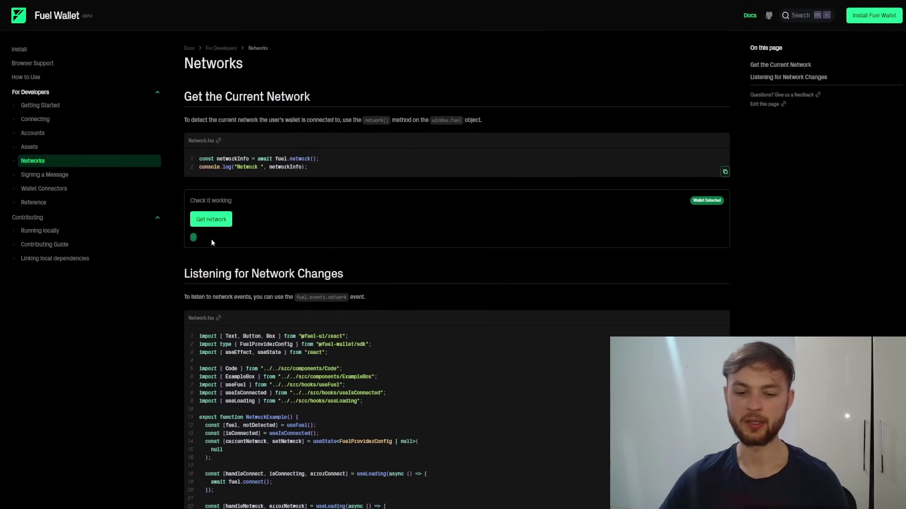
{"action": "scroll", "coordinate": [213, 244], "scroll_direction": "down", "scroll_amount": 3}
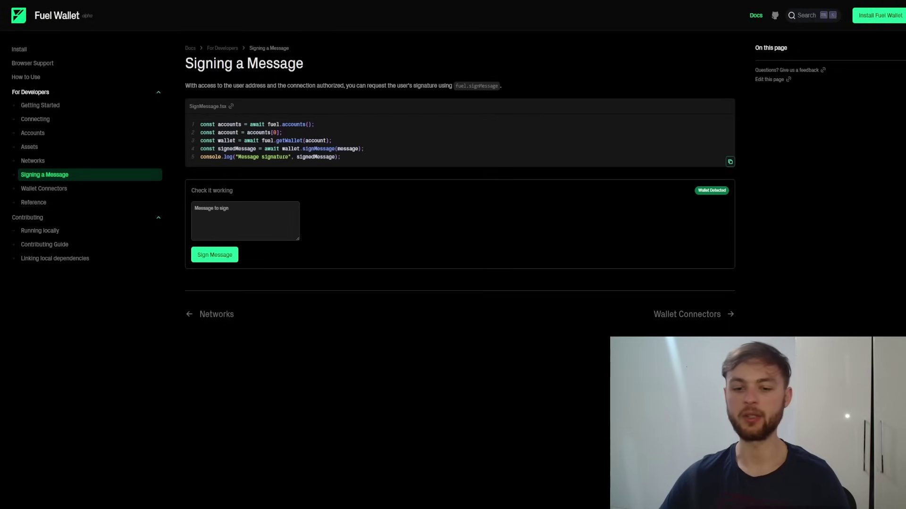
Sign 'Message to sign' in the docs demo, approve it in Fuel, then open Wallet Connectors.
{"action": "left_click_drag", "start_coordinate": [229, 208], "coordinate": [211, 208]}
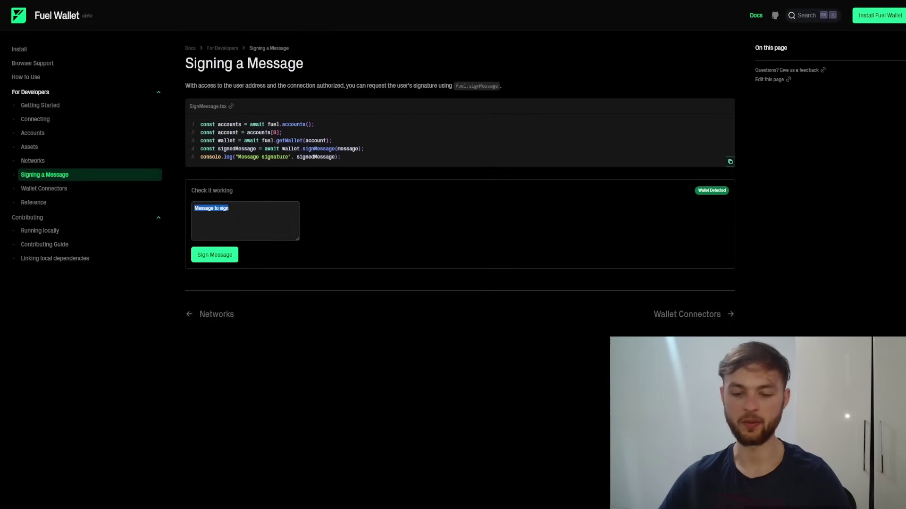
{"action": "left_click", "coordinate": [235, 250]}
{"action": "left_click", "coordinate": [214, 285]}
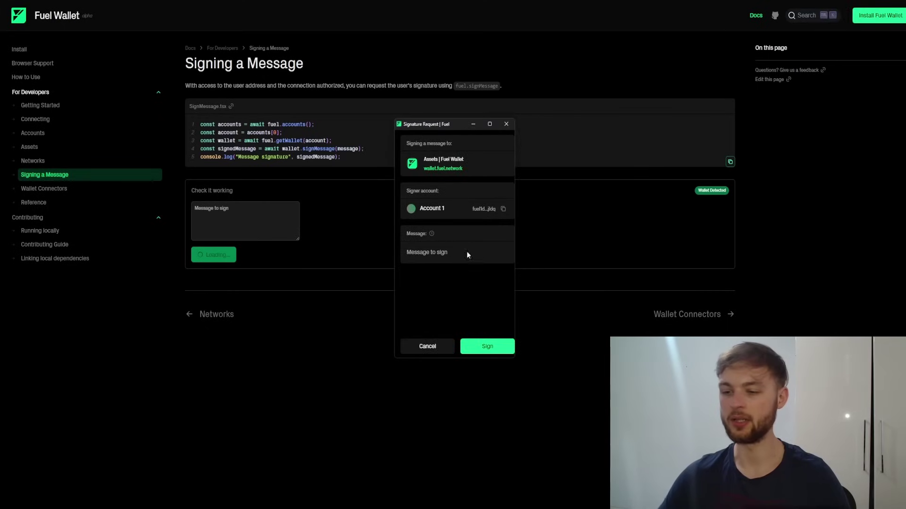
{"action": "left_click", "coordinate": [482, 343]}
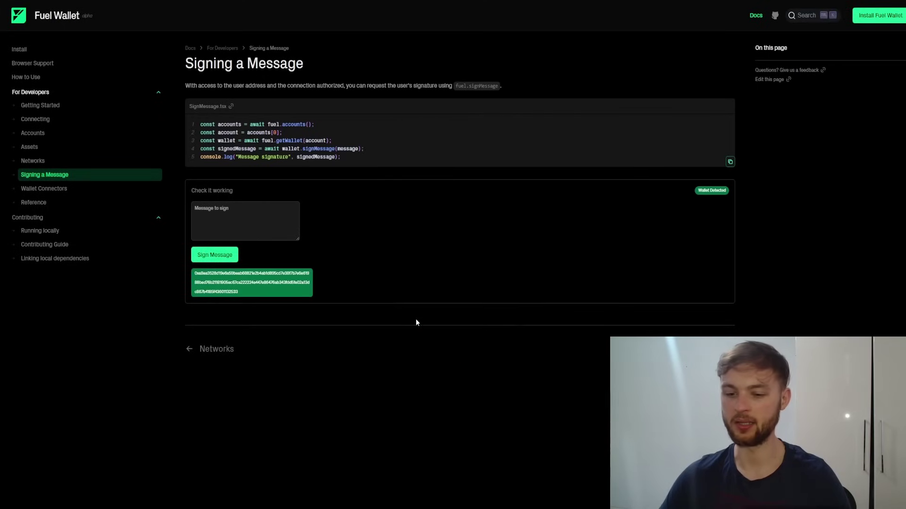
{"action": "left_click", "coordinate": [69, 190]}
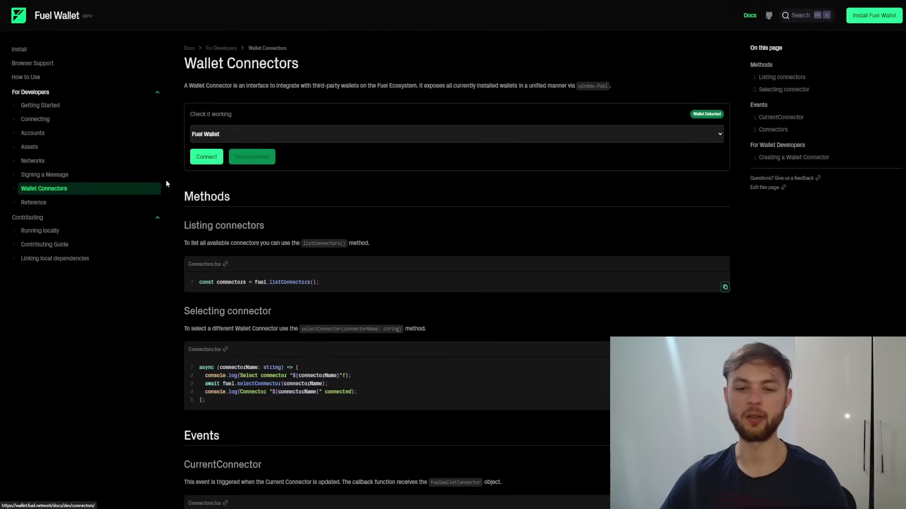
Connect the wallet in the Wallet Connectors 'Check it working' demo.
{"action": "left_click", "coordinate": [206, 157]}
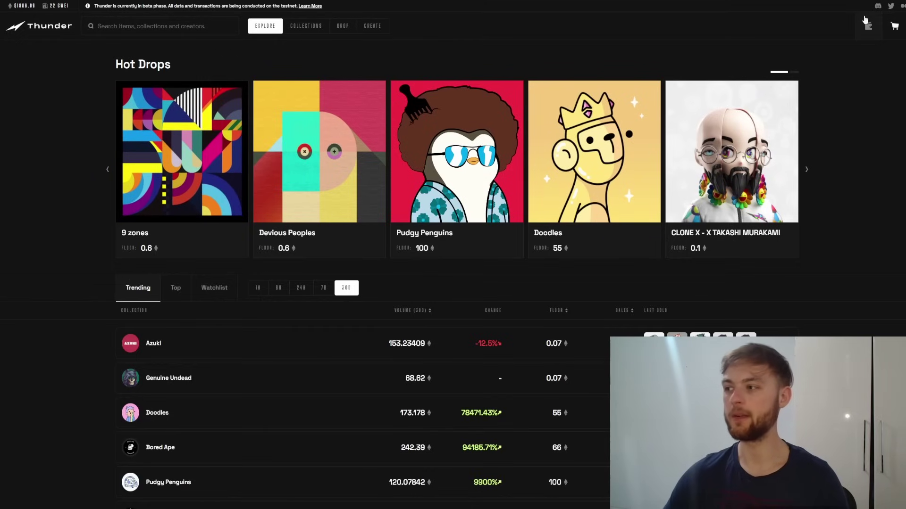
Connect Fuel Wallet to Thunder NFT from the wallet icon and confirm the account in the popup.
{"action": "left_click", "coordinate": [874, 27]}
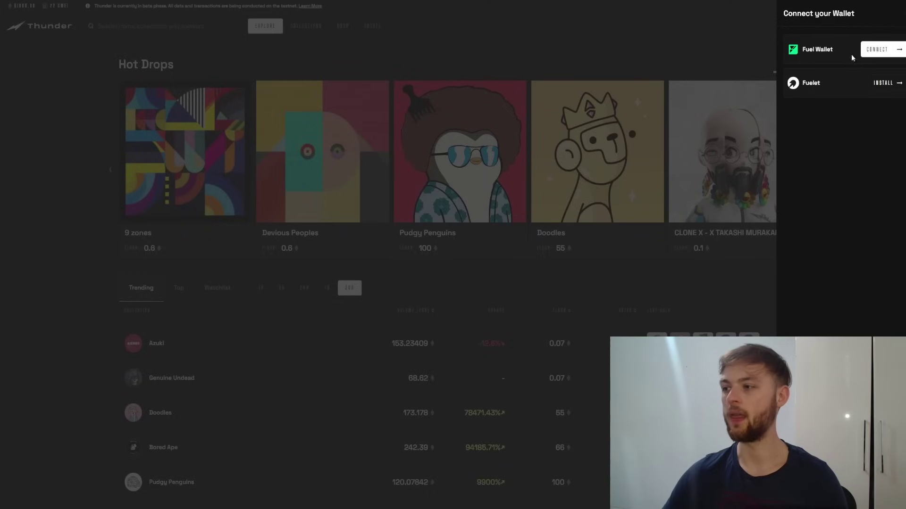
{"action": "left_click", "coordinate": [890, 51]}
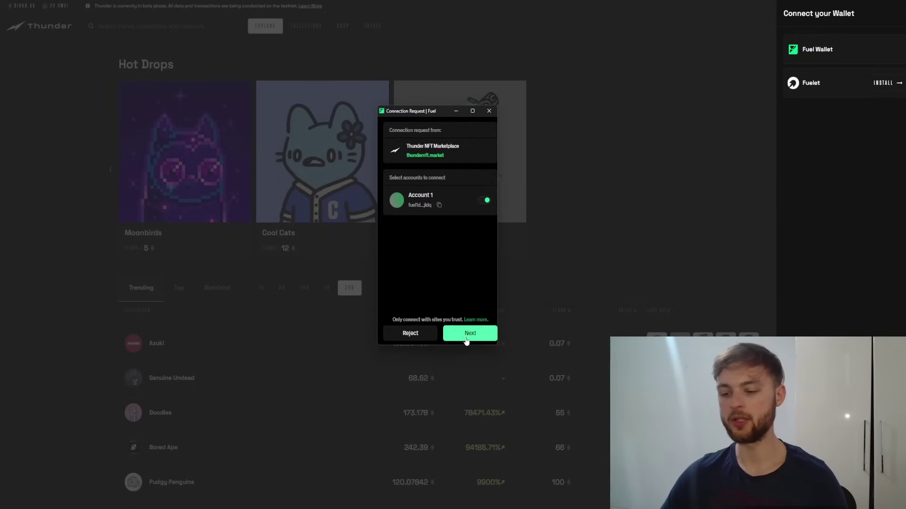
{"action": "left_click", "coordinate": [465, 334]}
{"action": "left_click", "coordinate": [463, 336]}
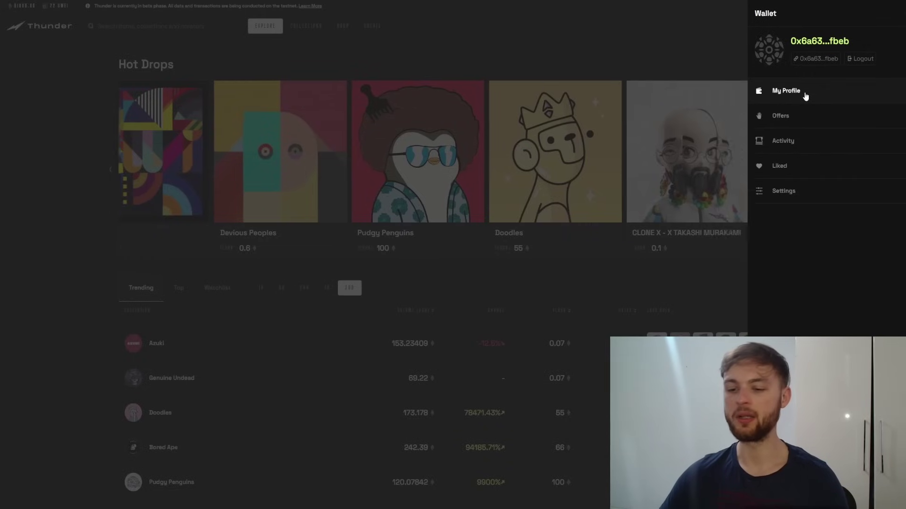
Buy Bean #23 from BEANZ Official for 0.6 ETH, approving the purchase in Fuel Wallet.
{"action": "key", "text": "Escape"}
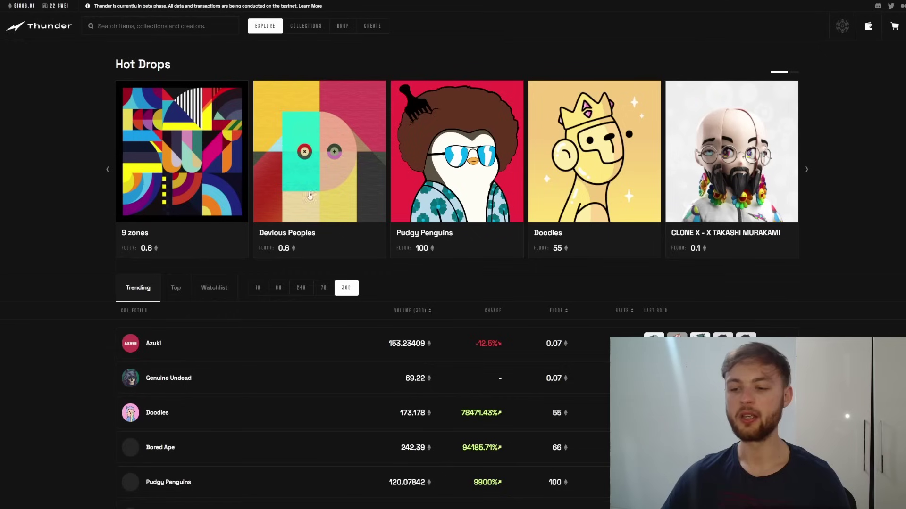
{"action": "scroll", "coordinate": [229, 305], "scroll_direction": "down", "scroll_amount": 1}
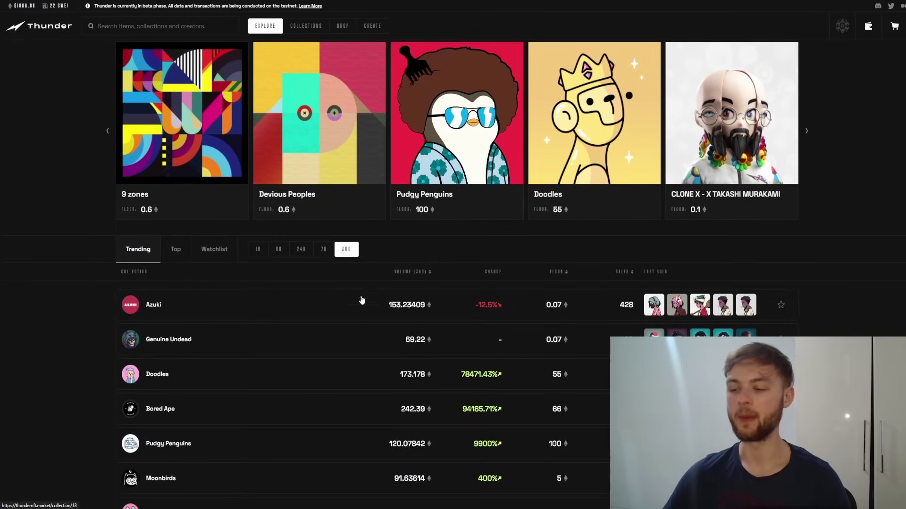
{"action": "scroll", "coordinate": [360, 299], "scroll_direction": "down", "scroll_amount": 3}
{"action": "scroll", "coordinate": [264, 275], "scroll_direction": "up", "scroll_amount": 2}
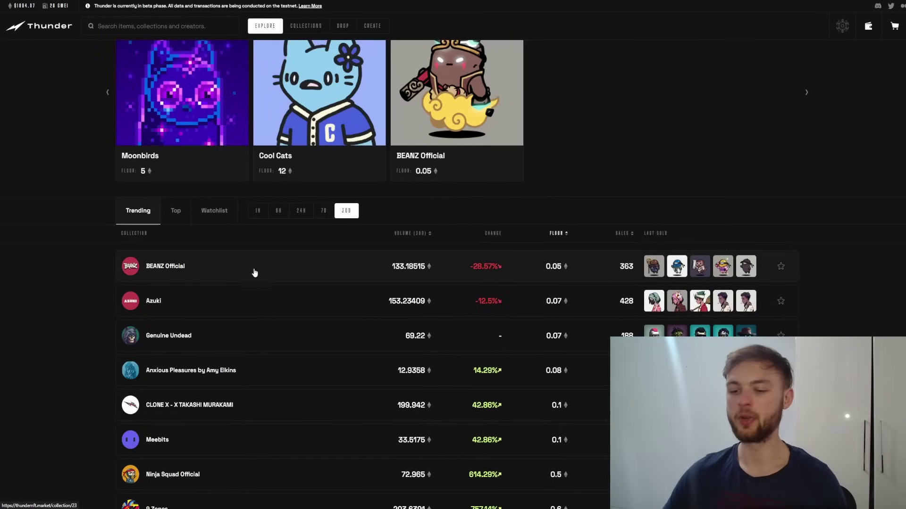
{"action": "left_click", "coordinate": [160, 269]}
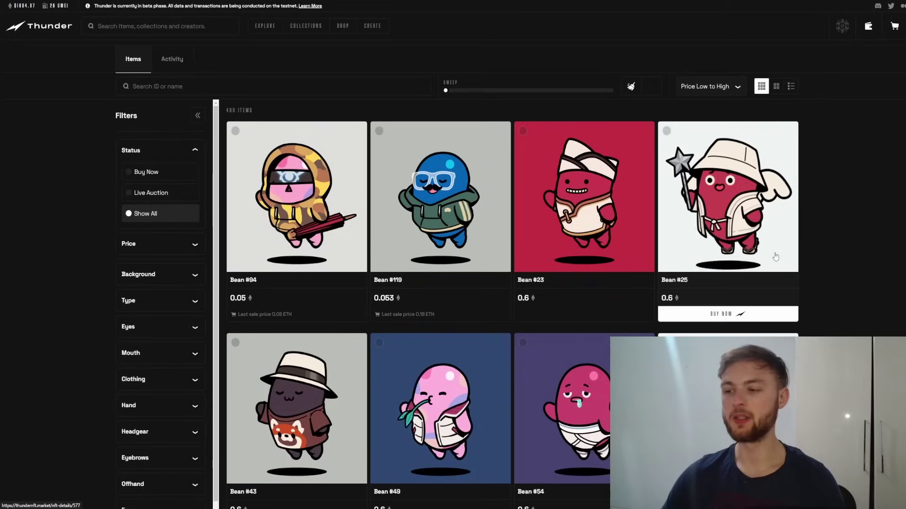
{"action": "left_click", "coordinate": [575, 208]}
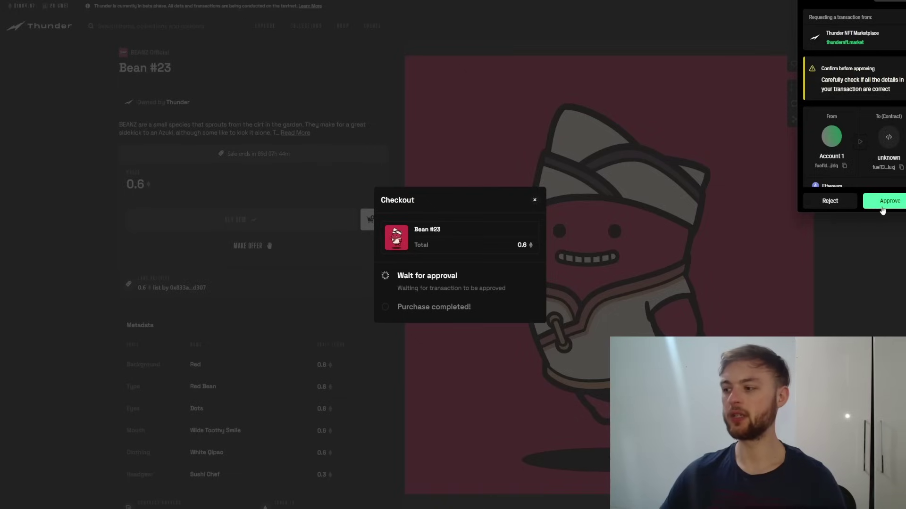
{"action": "left_click", "coordinate": [881, 203]}
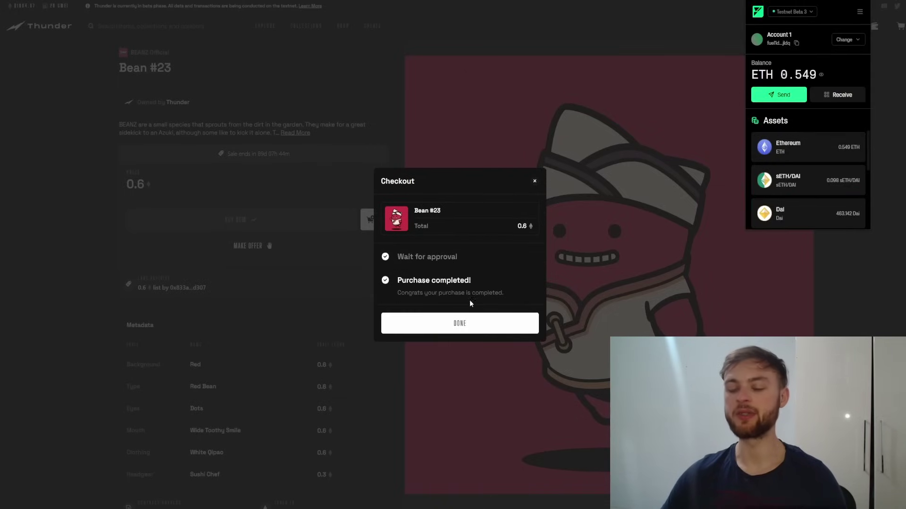
{"action": "left_click", "coordinate": [471, 329]}
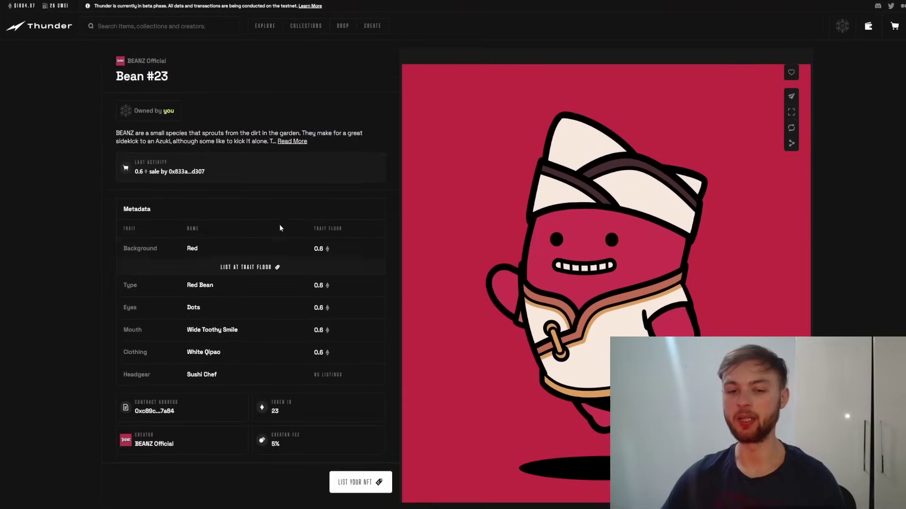
From My Profile, open the owned Bean #23 and start its List Your NFT form.
{"action": "left_click", "coordinate": [873, 28]}
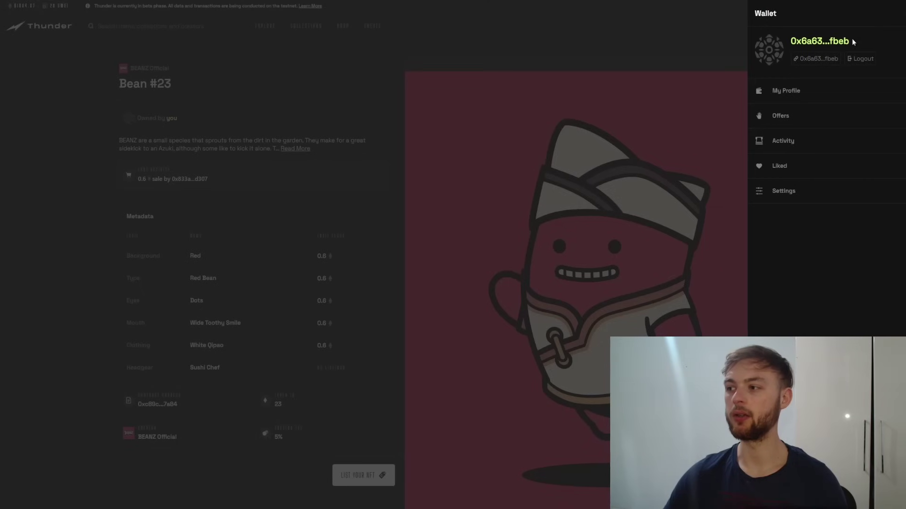
{"action": "left_click", "coordinate": [785, 91]}
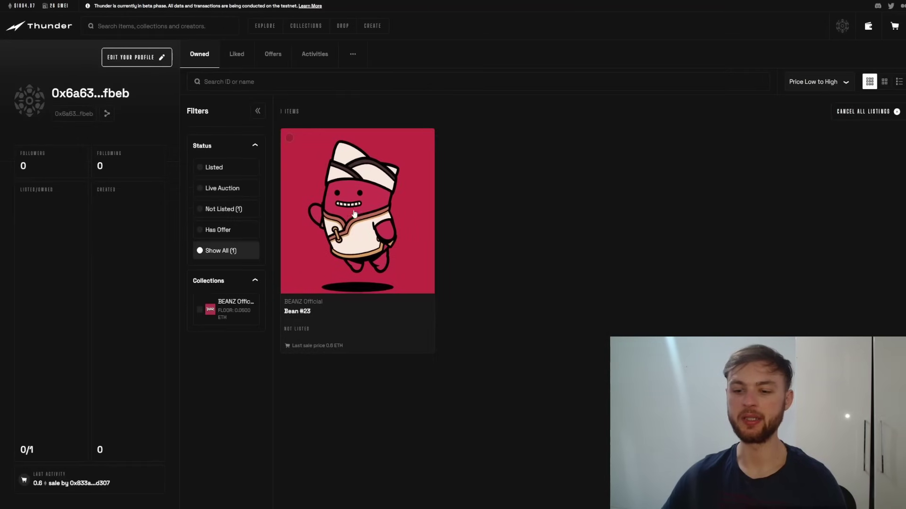
{"action": "left_click", "coordinate": [327, 329]}
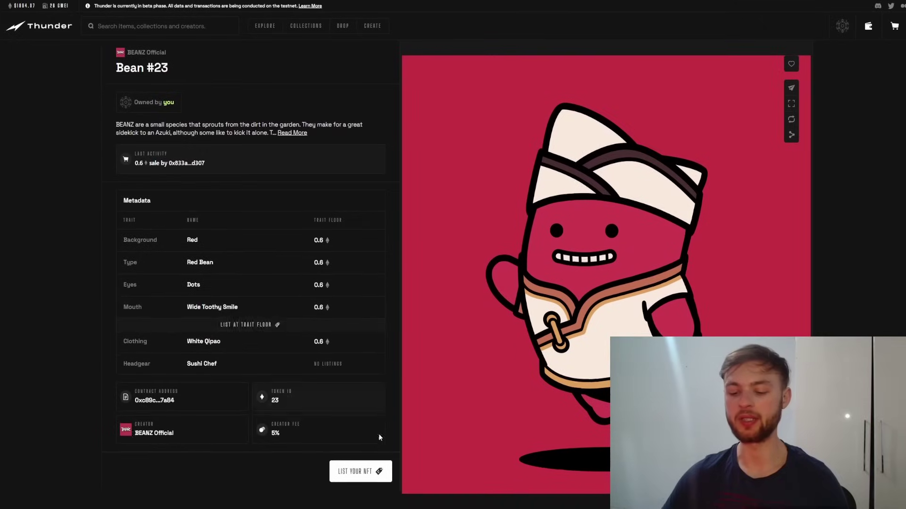
{"action": "left_click", "coordinate": [352, 460]}
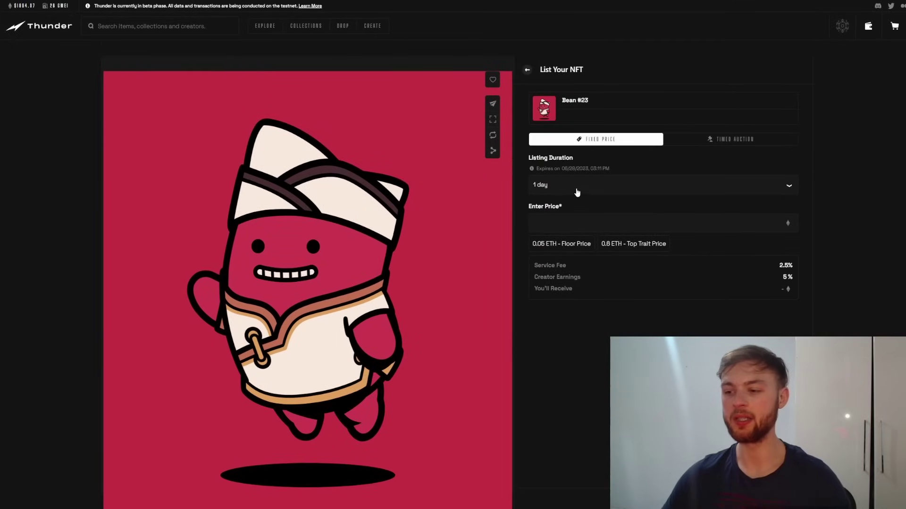
List Bean #23 at the 0.6 ETH top trait price for 7 days, approving in Fuel Wallet.
{"action": "left_click", "coordinate": [573, 186]}
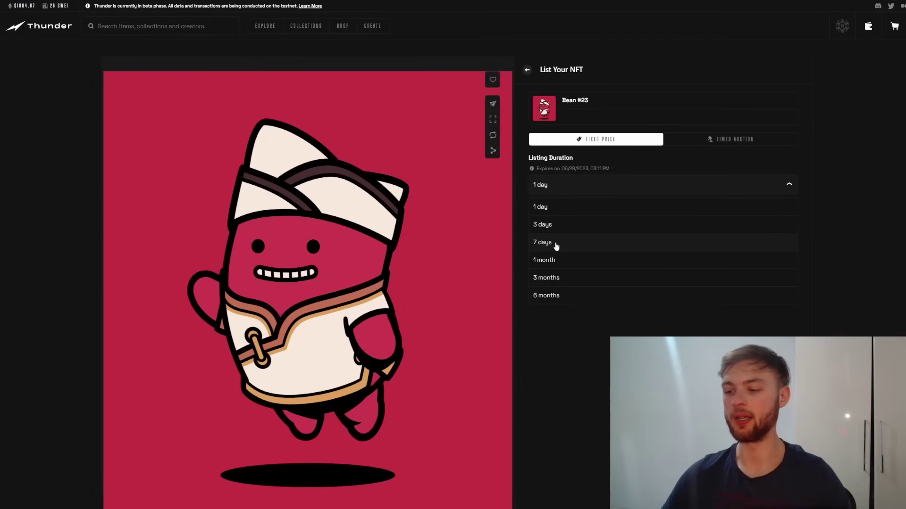
{"action": "left_click", "coordinate": [556, 246]}
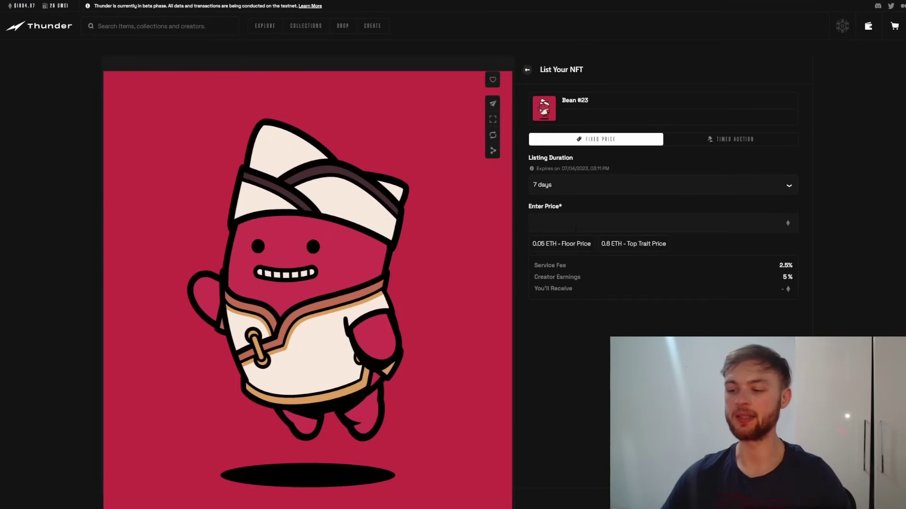
{"action": "left_click", "coordinate": [610, 246]}
{"action": "scroll", "coordinate": [660, 321], "scroll_direction": "down", "scroll_amount": 1}
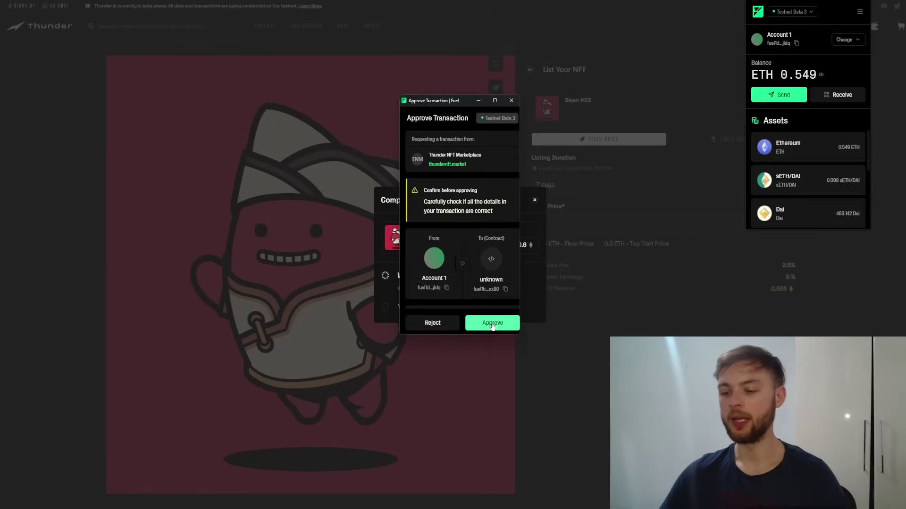
{"action": "left_click", "coordinate": [476, 325]}
{"action": "left_click", "coordinate": [476, 330]}
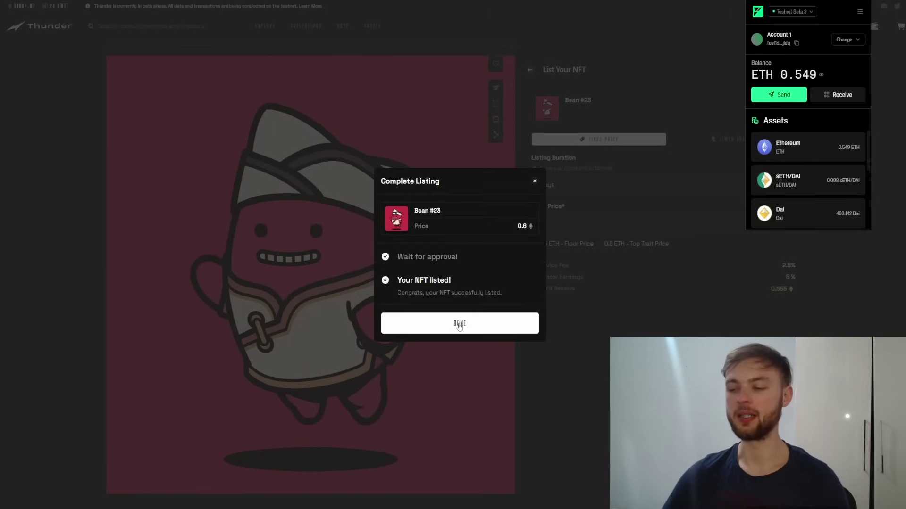
{"action": "scroll", "coordinate": [399, 202], "scroll_direction": "down", "scroll_amount": 3}
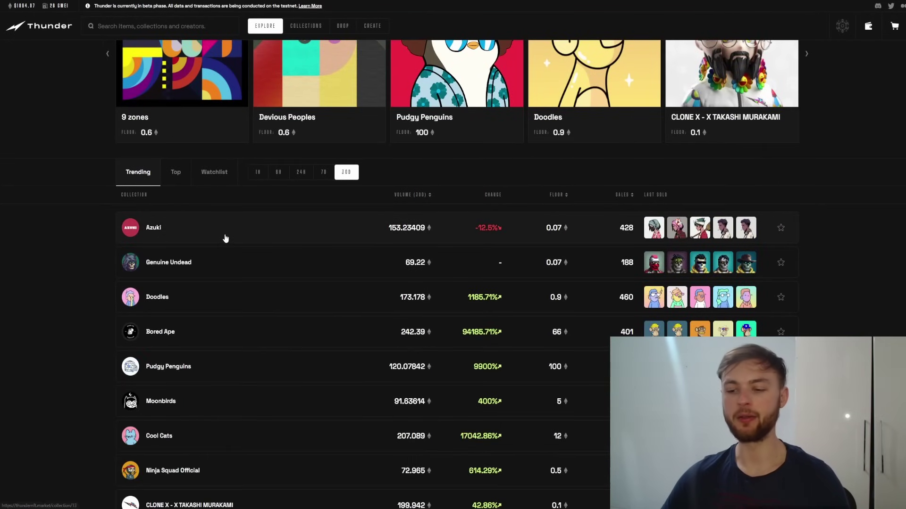
Open Azuki from the Trending table and scroll to its items, cheapest at 0.07 ETH.
{"action": "left_click", "coordinate": [225, 239]}
{"action": "scroll", "coordinate": [732, 260], "scroll_direction": "down", "scroll_amount": 2}
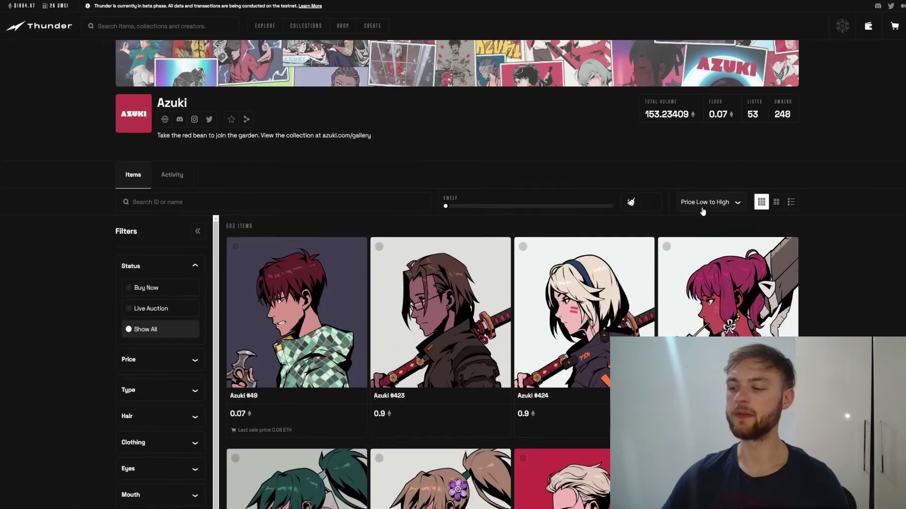
{"action": "scroll", "coordinate": [241, 341], "scroll_direction": "down", "scroll_amount": 2}
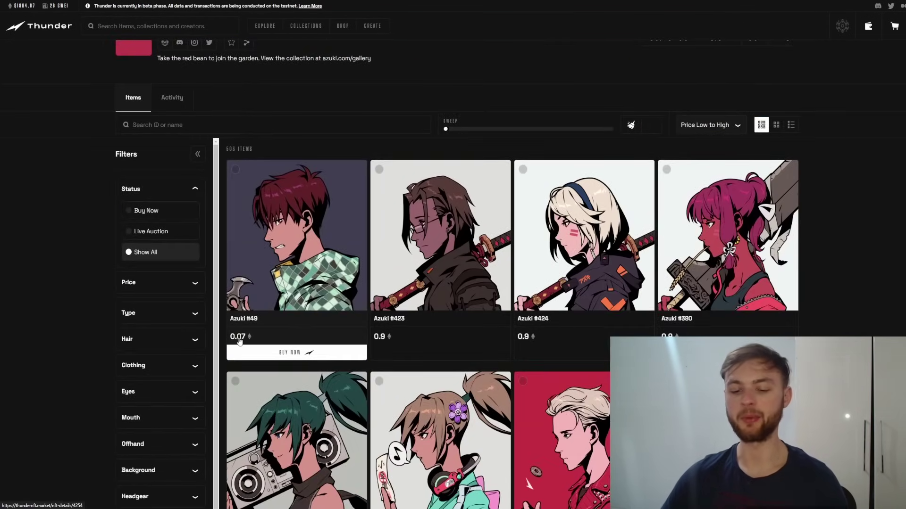